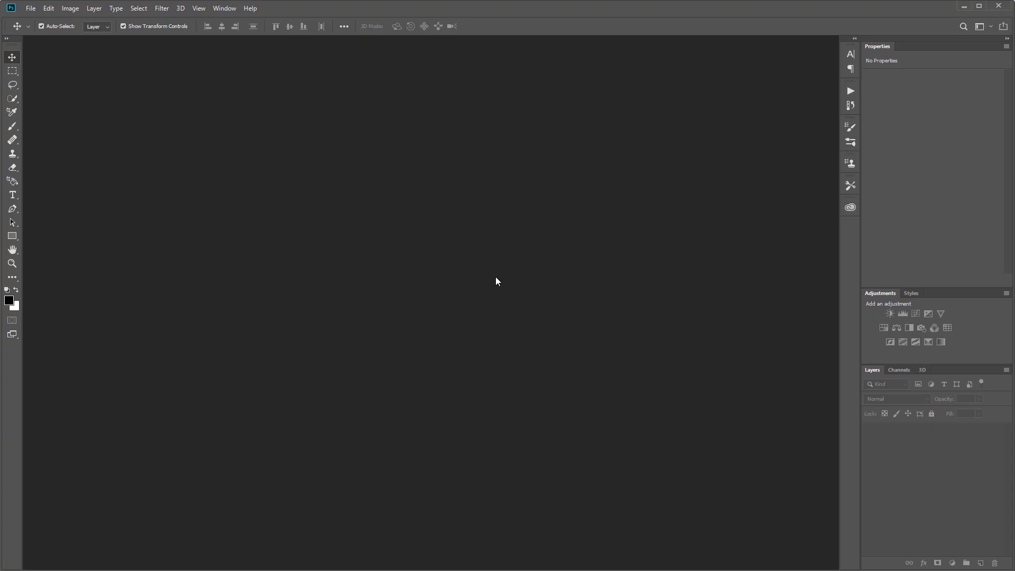
Step: Create a new 1920 x 2880 px document with a transparent background
{"action": "left_click", "coordinate": [31, 8]}
{"action": "left_click", "coordinate": [39, 19]}
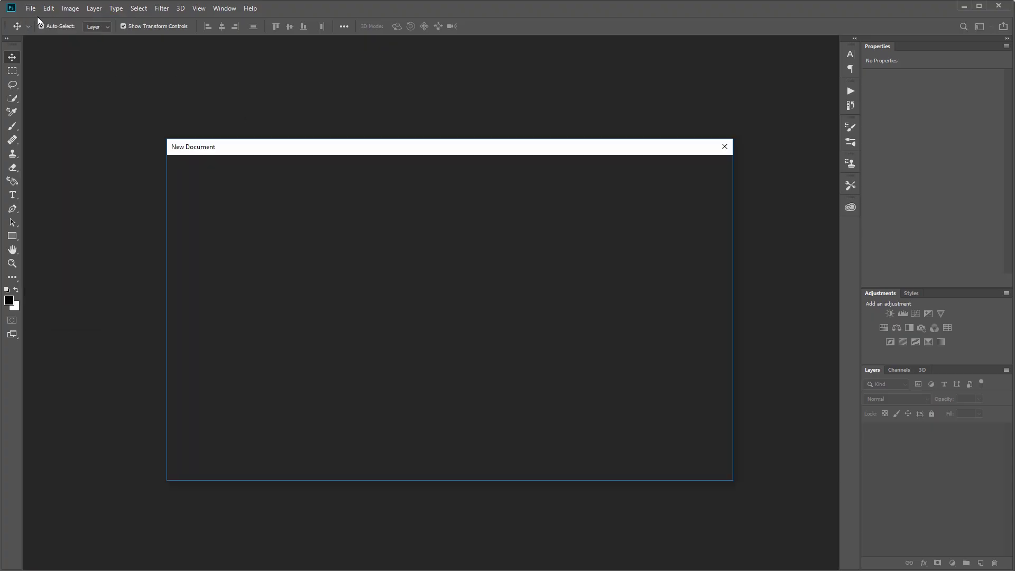
{"action": "left_click", "coordinate": [604, 243]}
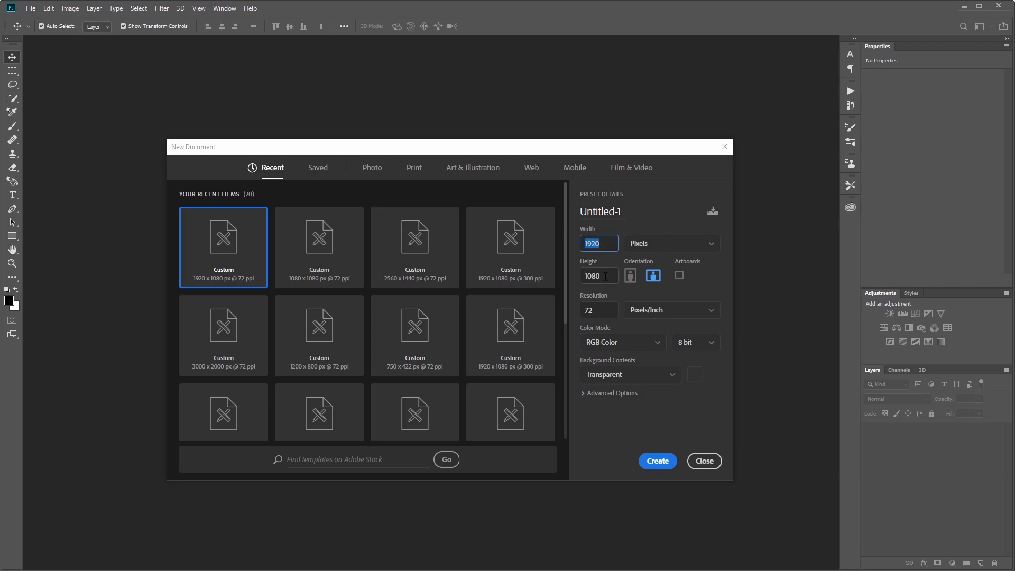
{"action": "left_click", "coordinate": [606, 277]}
{"action": "left_click", "coordinate": [658, 461]}
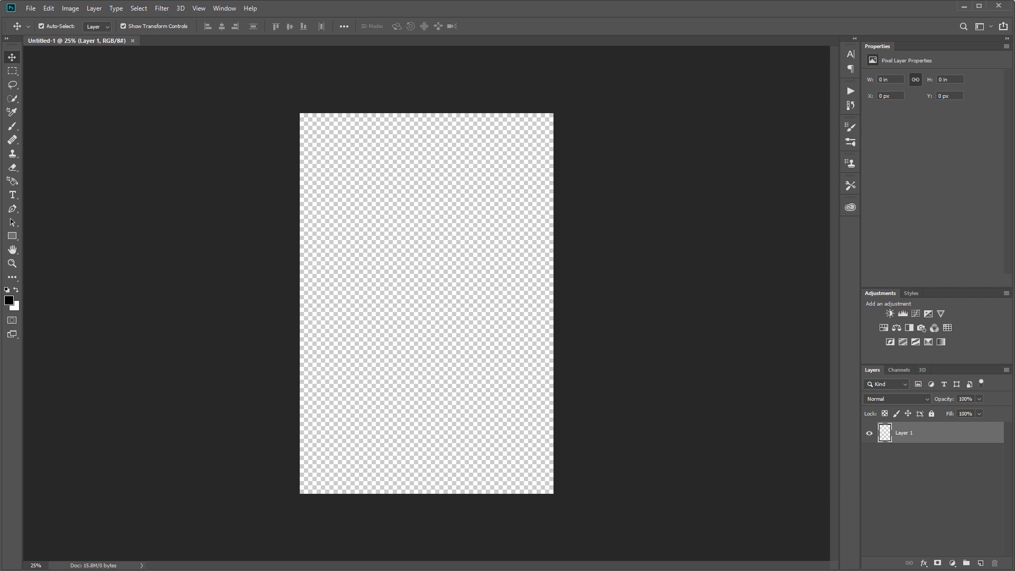
{"action": "key", "text": "alt+Tab"}
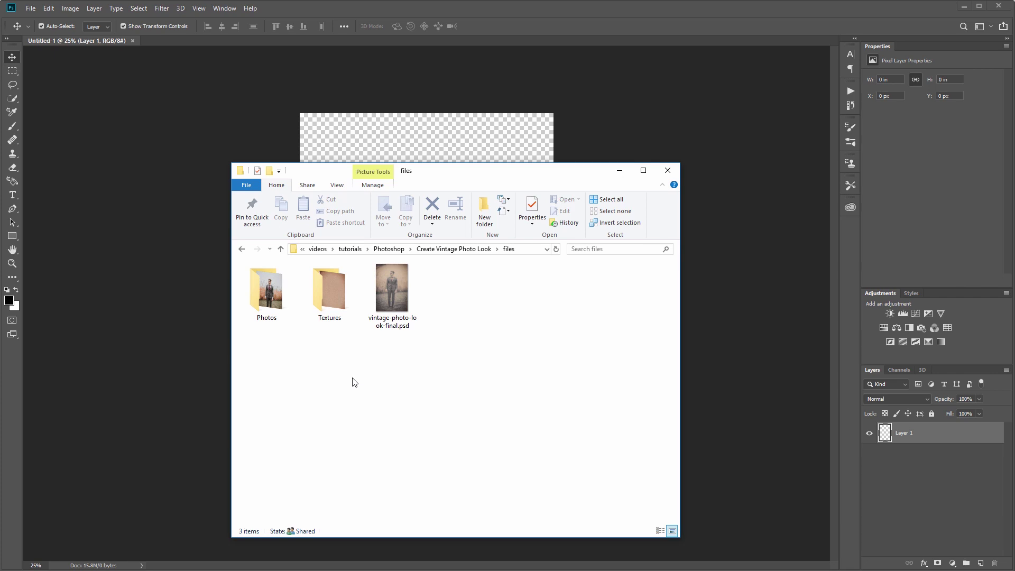
Step: Open the Textures folder inside the tutorial's files folder in File Explorer
{"action": "double_click", "coordinate": [326, 293]}
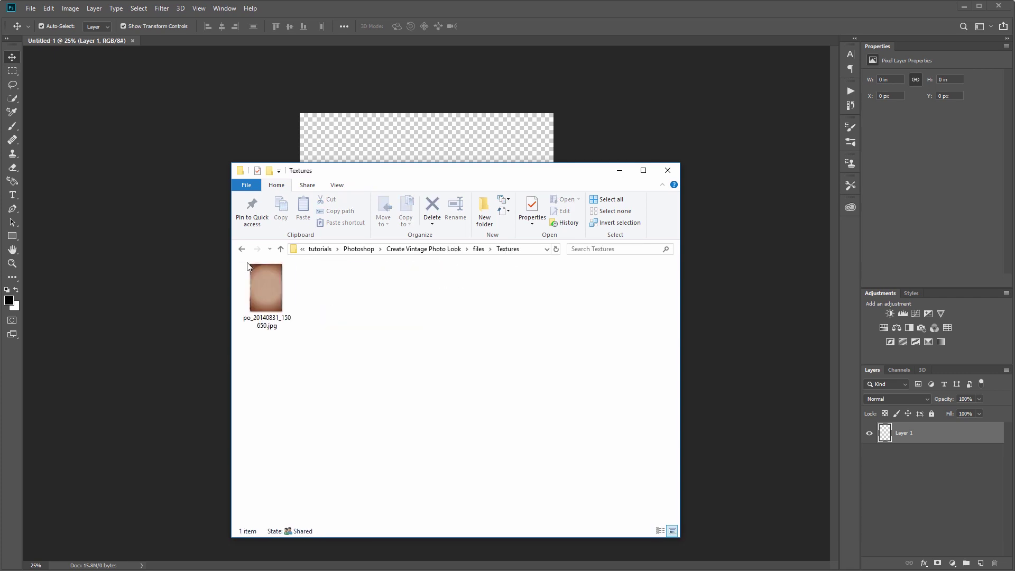
Step: Place po_20140831_150650.jpg scaled past the canvas edges, then inspect it at 100%
{"action": "left_click_drag", "start_coordinate": [268, 295], "coordinate": [157, 256]}
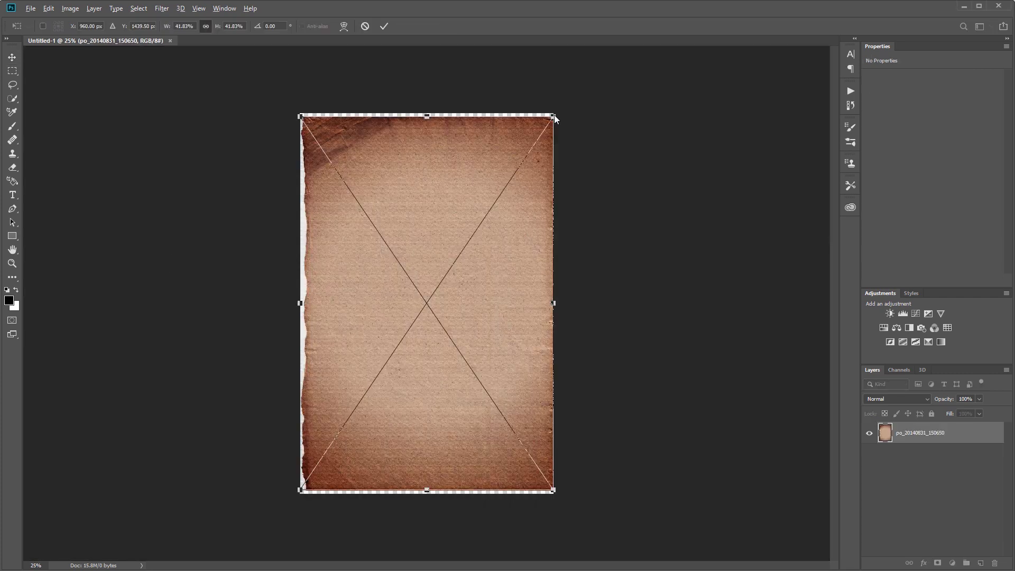
{"action": "left_click_drag", "start_coordinate": [555, 114], "coordinate": [583, 97]}
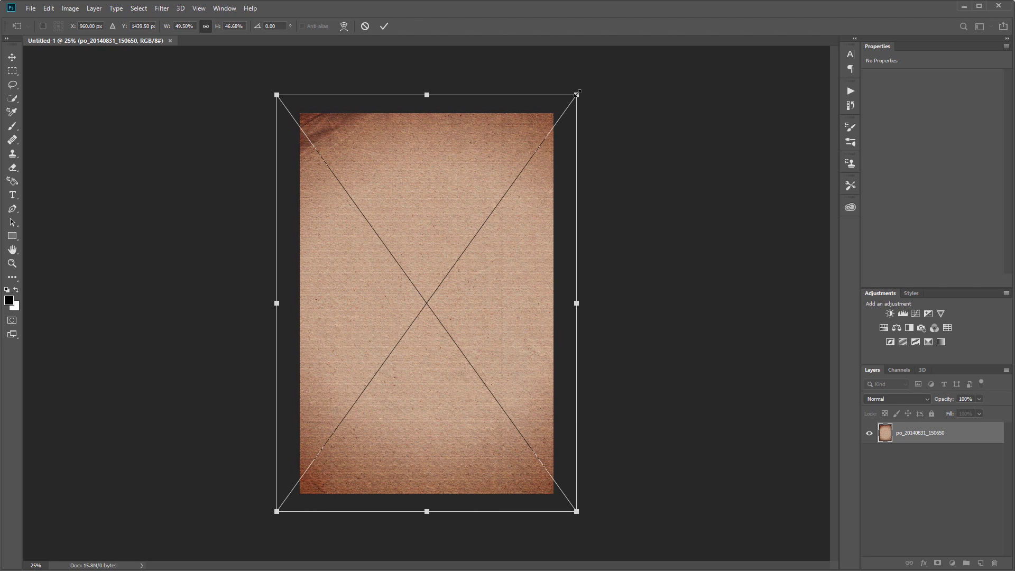
{"action": "left_click_drag", "start_coordinate": [503, 217], "coordinate": [497, 220]}
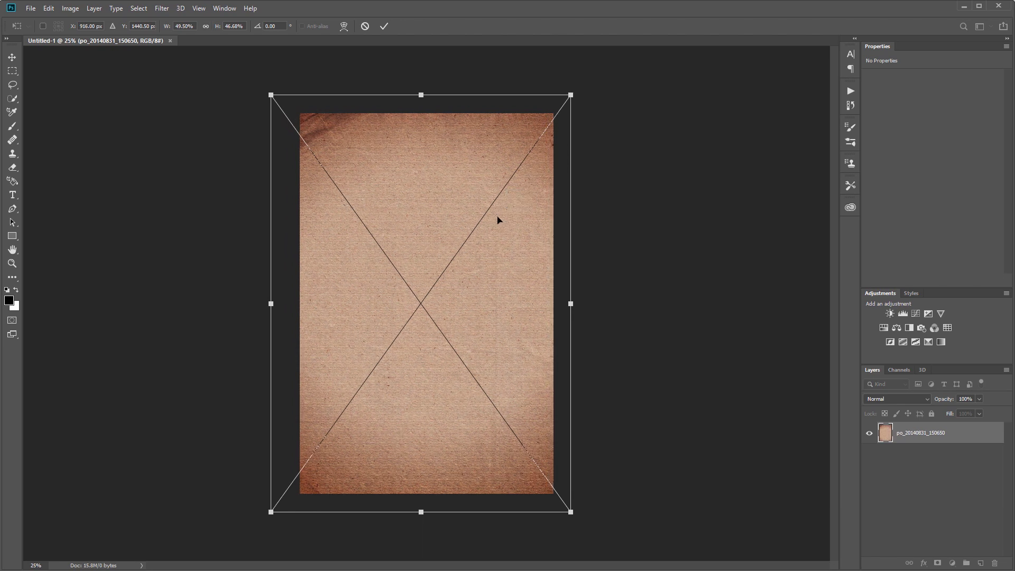
{"action": "key", "text": "Return"}
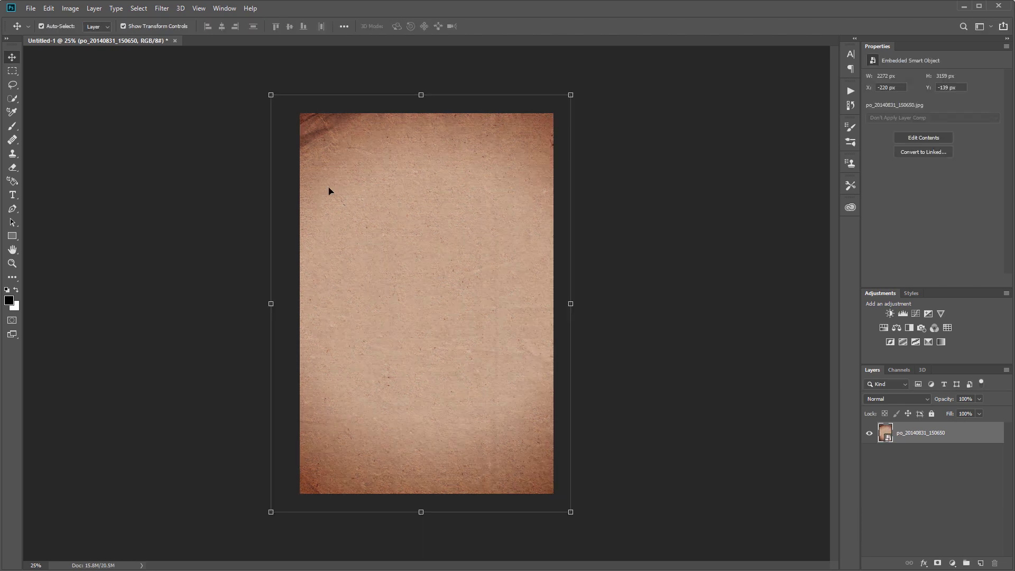
{"action": "key", "text": "ctrl+1"}
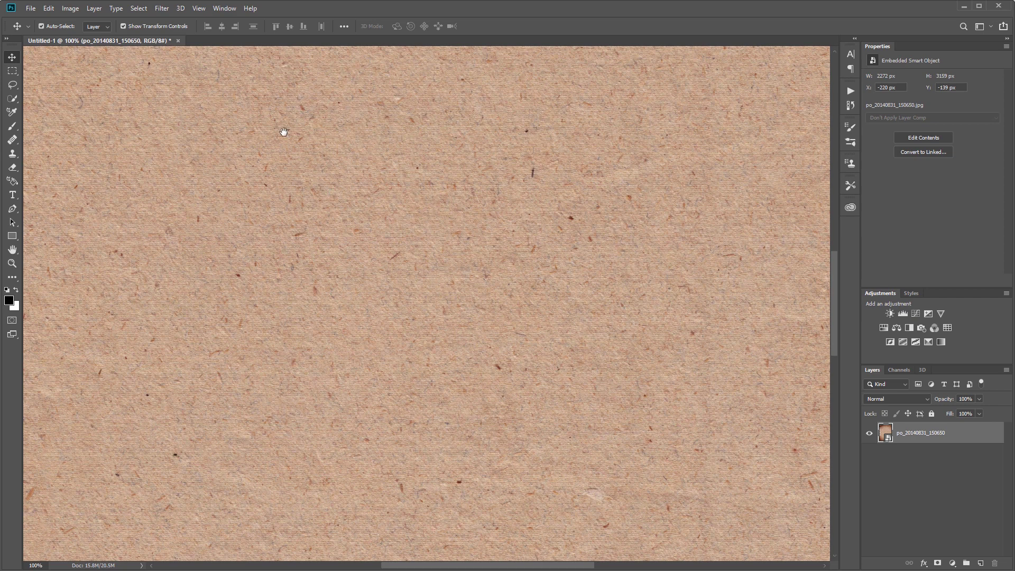
{"action": "left_click_drag", "start_coordinate": [280, 131], "coordinate": [383, 277]}
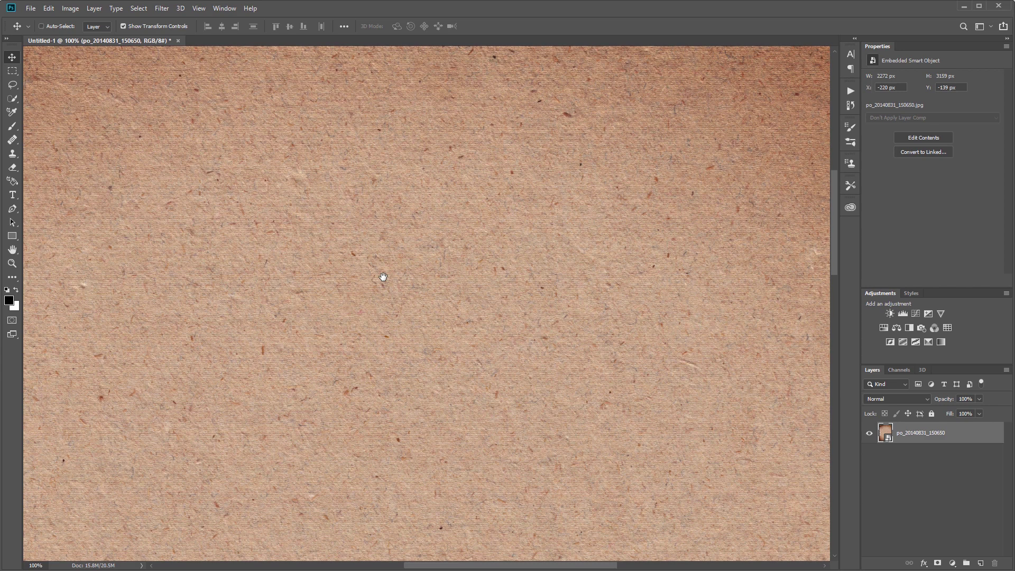
{"action": "key", "text": "ctrl+0"}
Step: Apply a 0.5 px Gaussian Blur smart filter to the po_20140831_150650 texture layer
{"action": "left_click", "coordinate": [169, 9]}
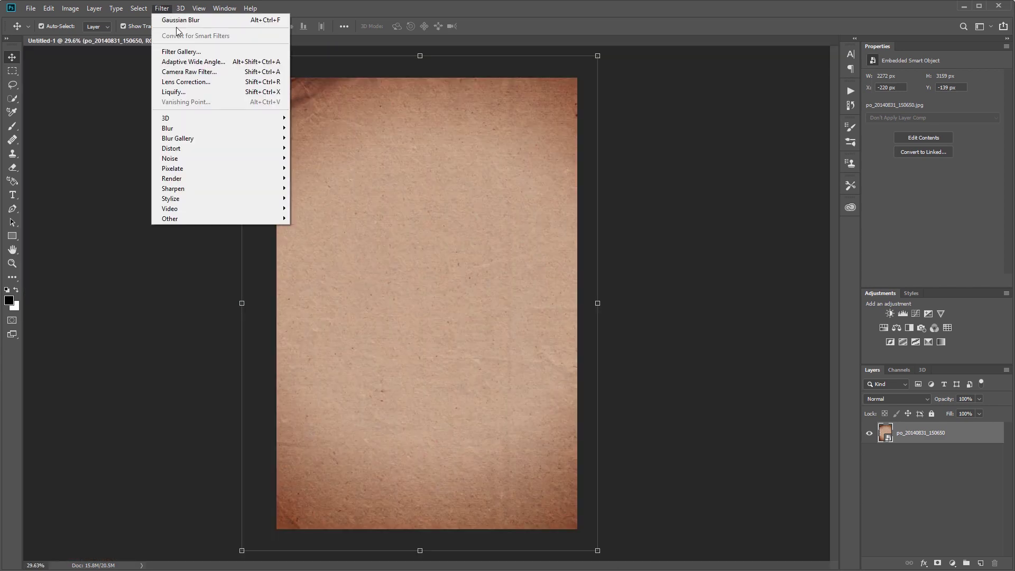
{"action": "mouse_move", "coordinate": [215, 131]}
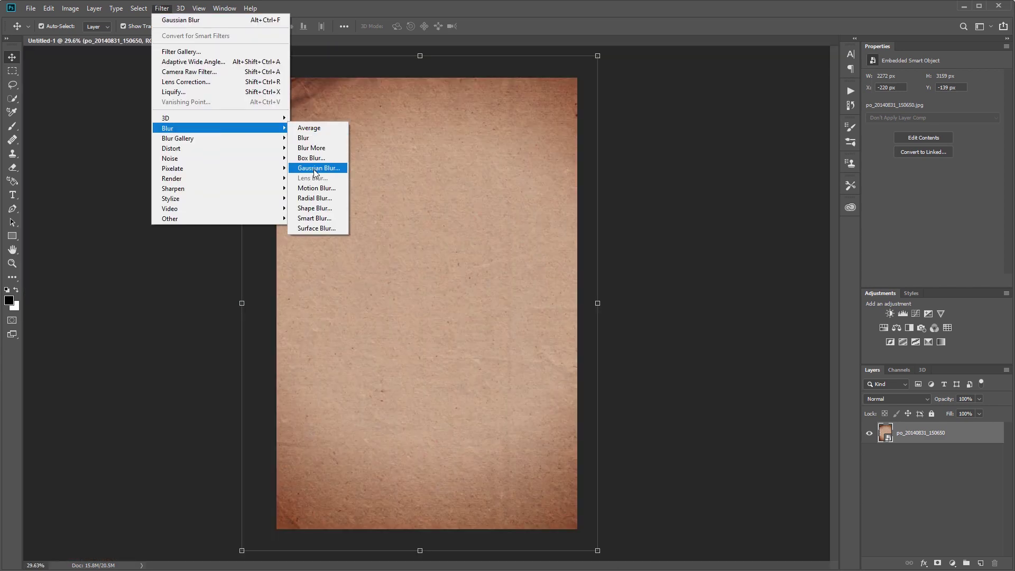
{"action": "left_click", "coordinate": [315, 168]}
{"action": "left_click", "coordinate": [224, 324]}
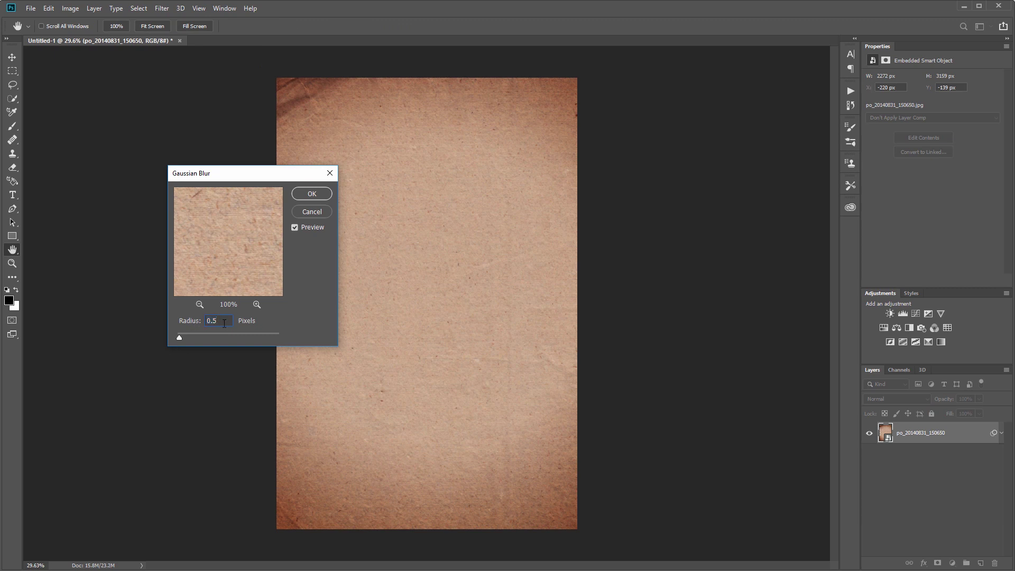
{"action": "left_click", "coordinate": [311, 194]}
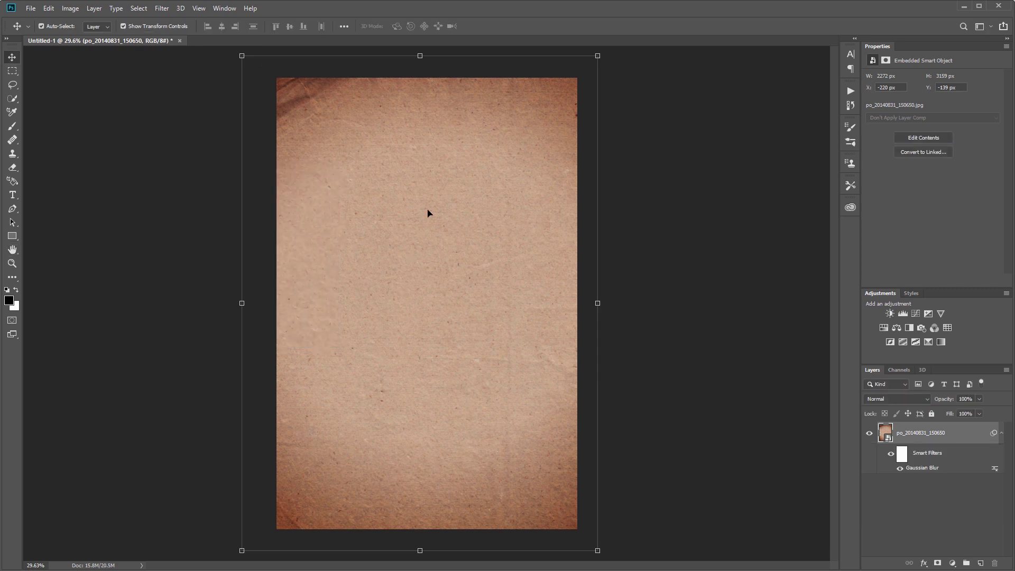
Step: Add a Levels adjustment with highlights at 219 and midtones at 1.49, toggling it to compare
{"action": "left_click", "coordinate": [903, 314]}
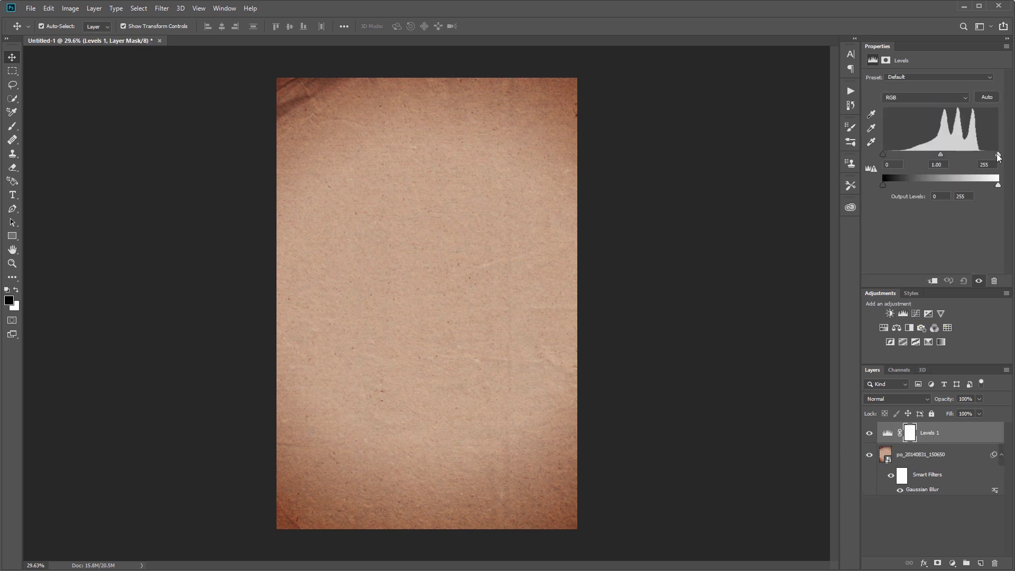
{"action": "left_click_drag", "start_coordinate": [998, 155], "coordinate": [983, 175]}
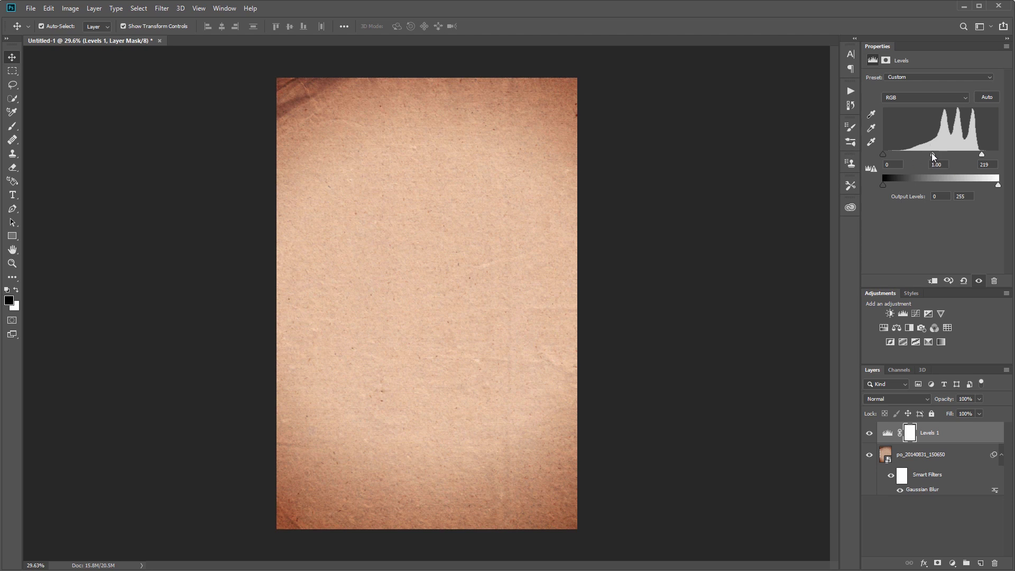
{"action": "left_click_drag", "start_coordinate": [931, 154], "coordinate": [925, 154]}
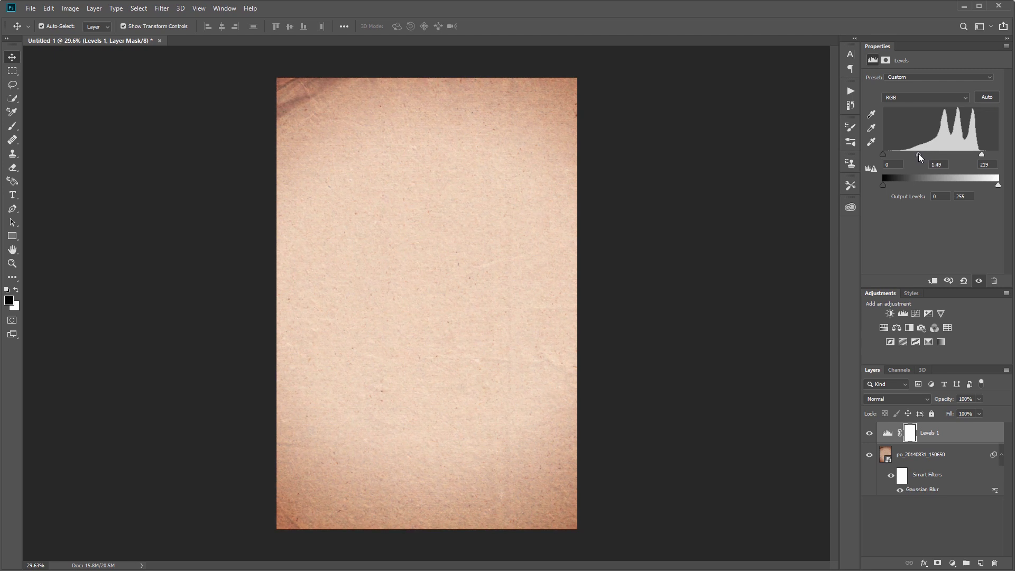
{"action": "left_click", "coordinate": [869, 432]}
{"action": "left_click", "coordinate": [869, 432]}
{"action": "key", "text": "alt+Tab"}
Step: Place the man-in-suit photo from the Photos folder above Levels 1, enlarged to cover the canvas
{"action": "key", "text": "alt+Up"}
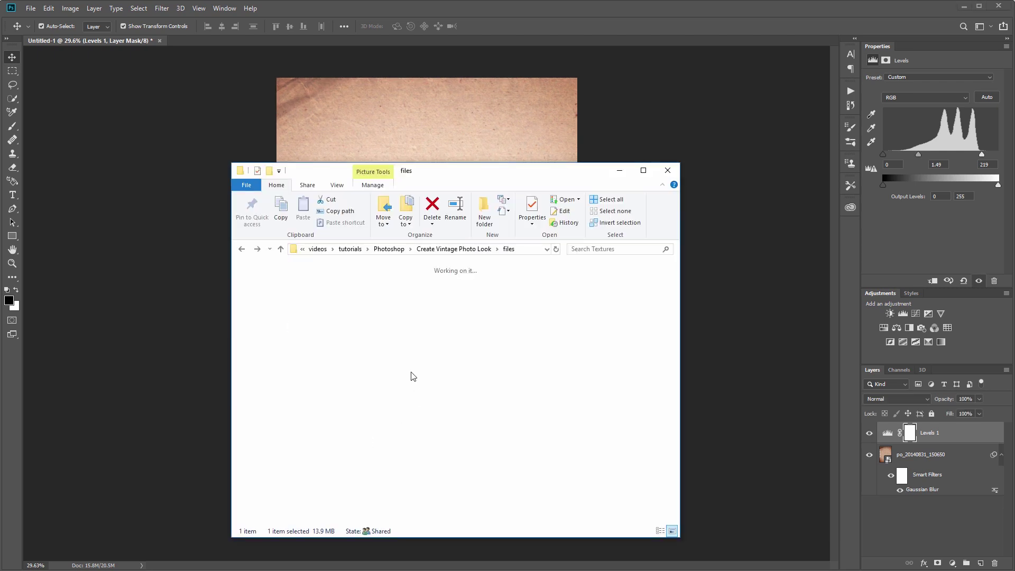
{"action": "double_click", "coordinate": [279, 296]}
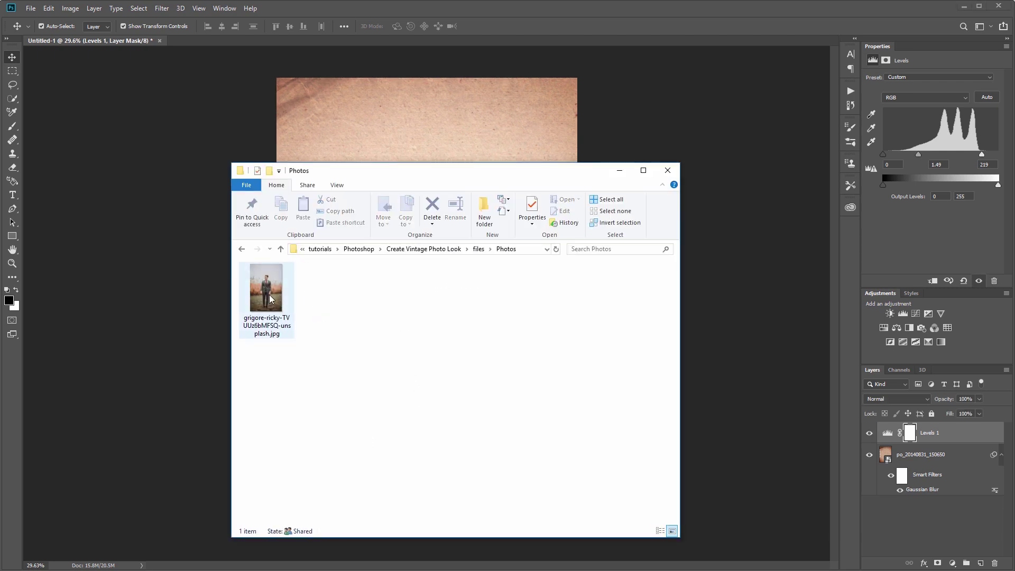
{"action": "left_click_drag", "start_coordinate": [268, 294], "coordinate": [150, 270]}
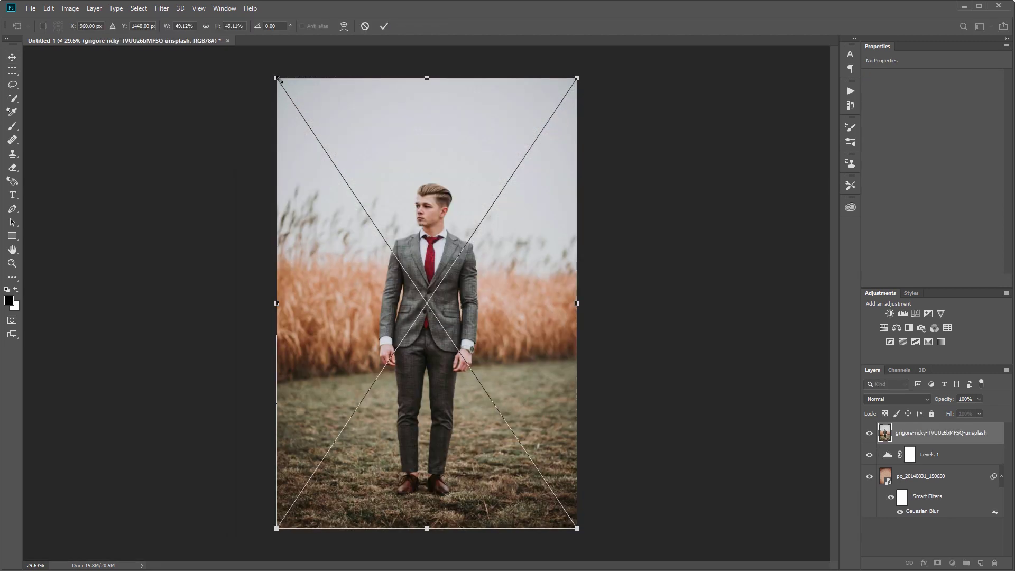
{"action": "left_click_drag", "start_coordinate": [278, 79], "coordinate": [255, 47]}
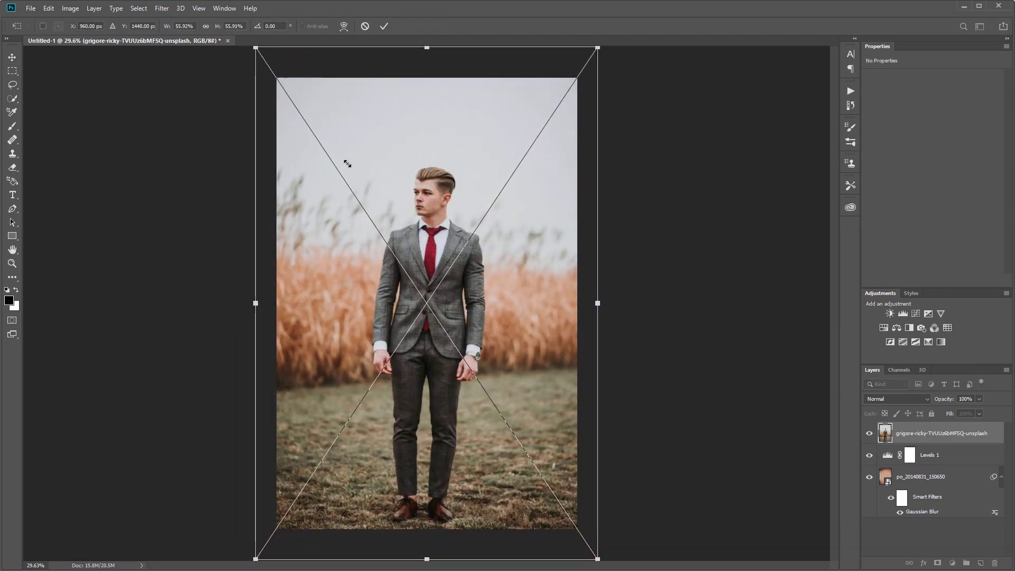
{"action": "left_click_drag", "start_coordinate": [490, 337], "coordinate": [487, 316]}
{"action": "key", "text": "Return"}
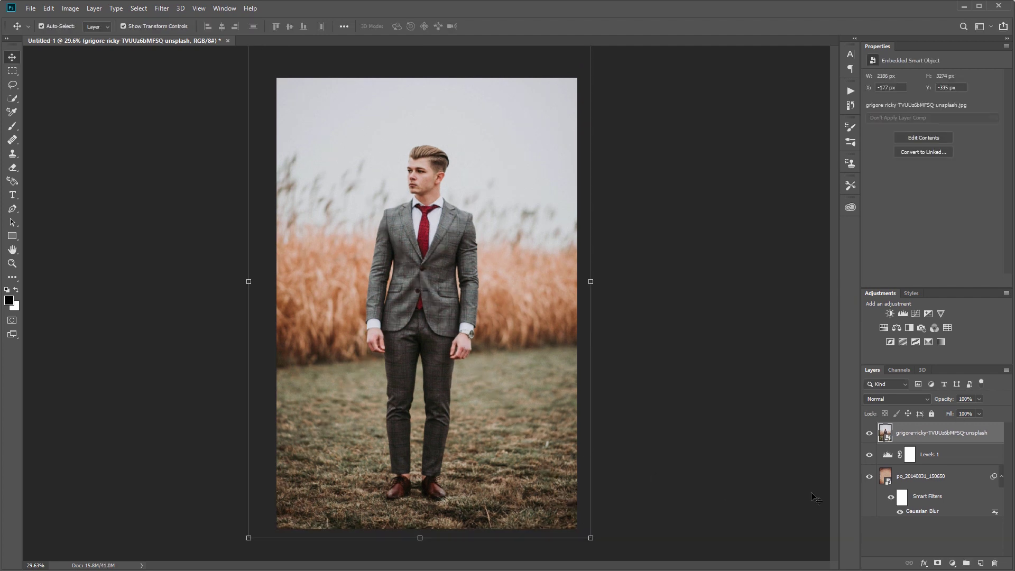
{"action": "double_click", "coordinate": [949, 428]}
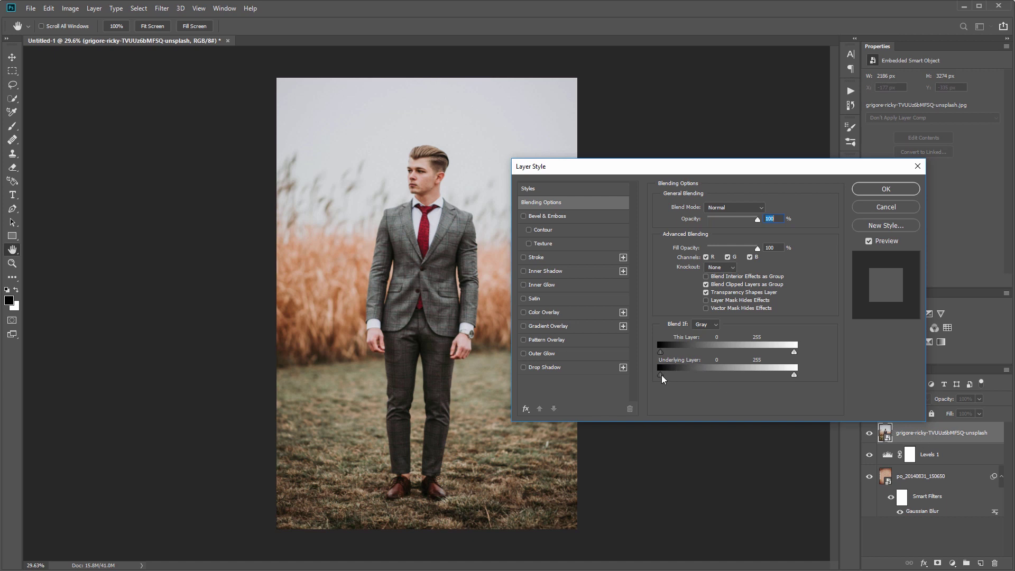
Step: Split the Underlying Layer black Blend If slider to 114/189 so dark paper tones show through
{"action": "left_click_drag", "start_coordinate": [662, 377], "coordinate": [762, 380]}
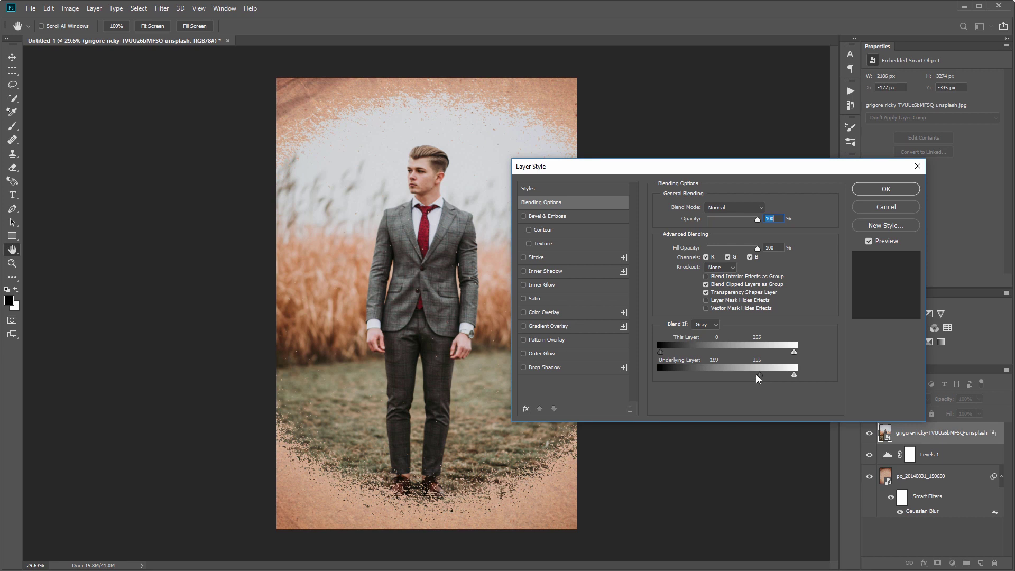
{"action": "key", "text": "alt"}
{"action": "left_click_drag", "start_coordinate": [760, 377], "coordinate": [758, 377]}
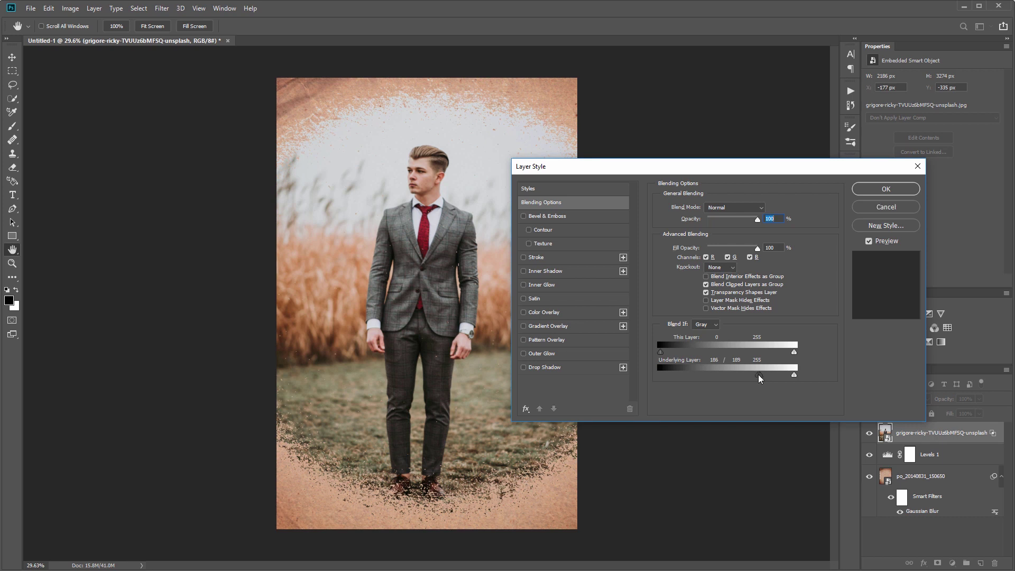
{"action": "left_click_drag", "start_coordinate": [760, 376], "coordinate": [720, 382]}
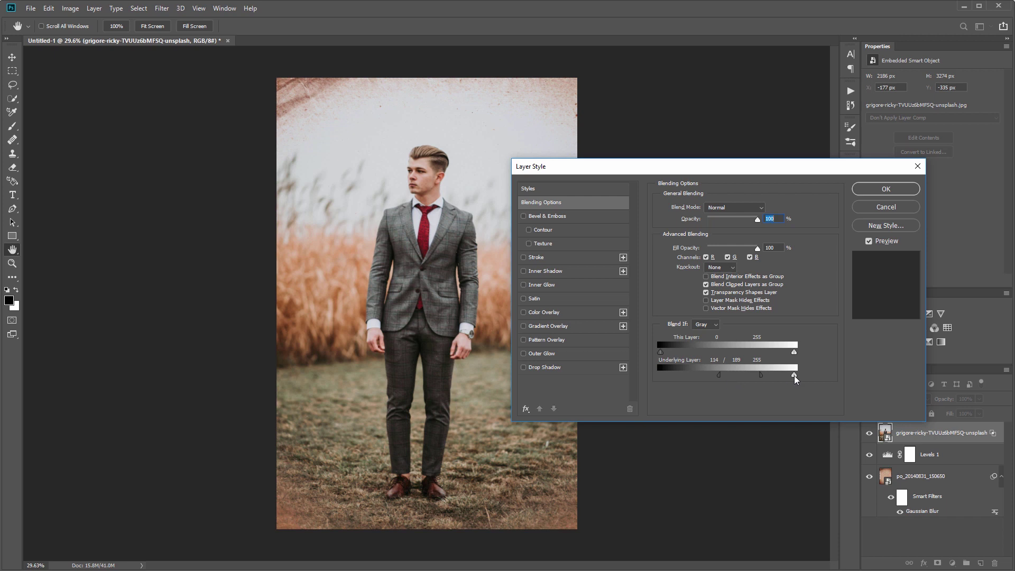
Step: Split the underlying white slider to 220/255, confirm, and inspect the texture on the suit
{"action": "left_click_drag", "start_coordinate": [795, 377], "coordinate": [776, 377]}
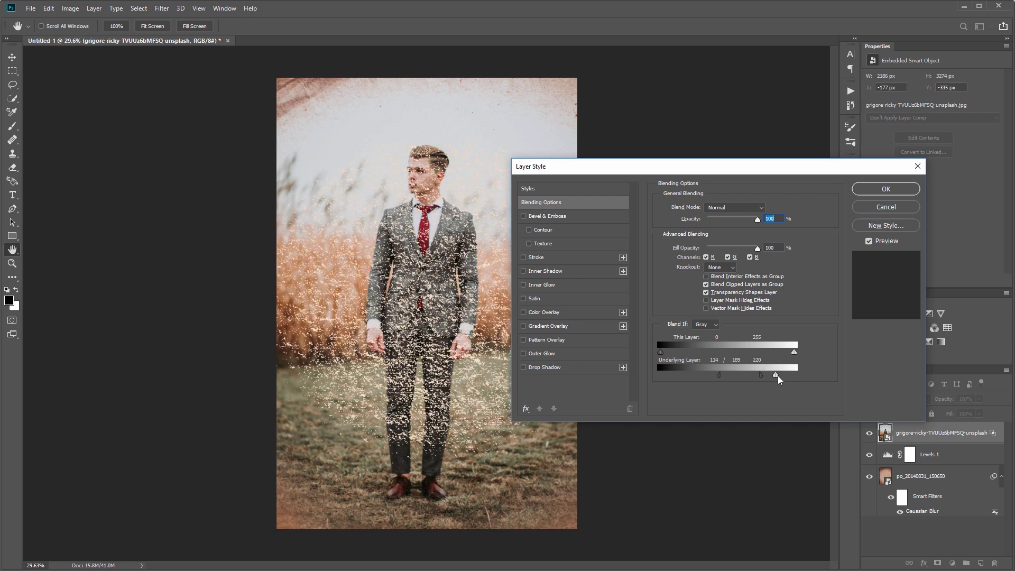
{"action": "key", "text": "alt"}
{"action": "left_click_drag", "start_coordinate": [776, 375], "coordinate": [804, 381]}
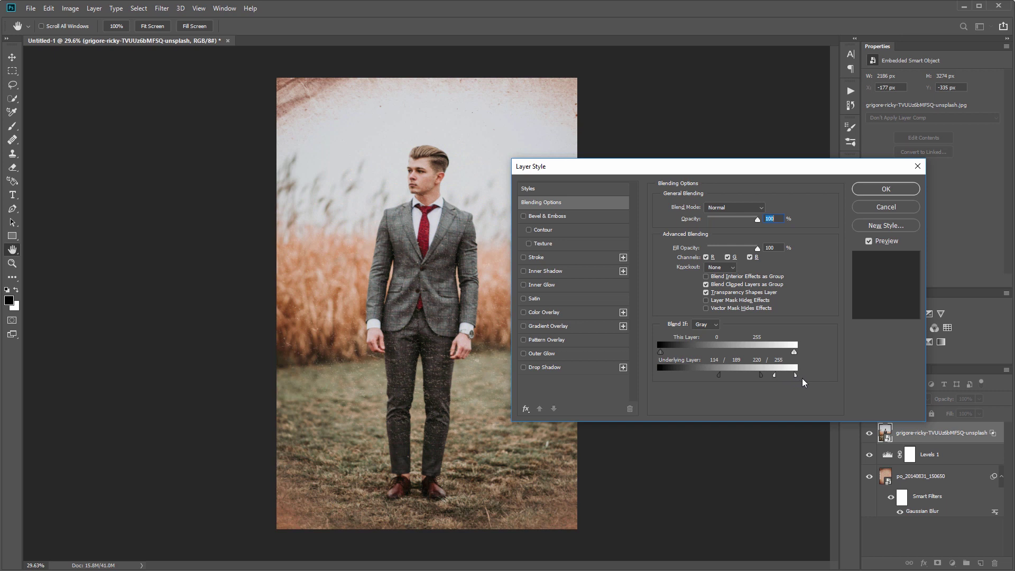
{"action": "left_click", "coordinate": [886, 190]}
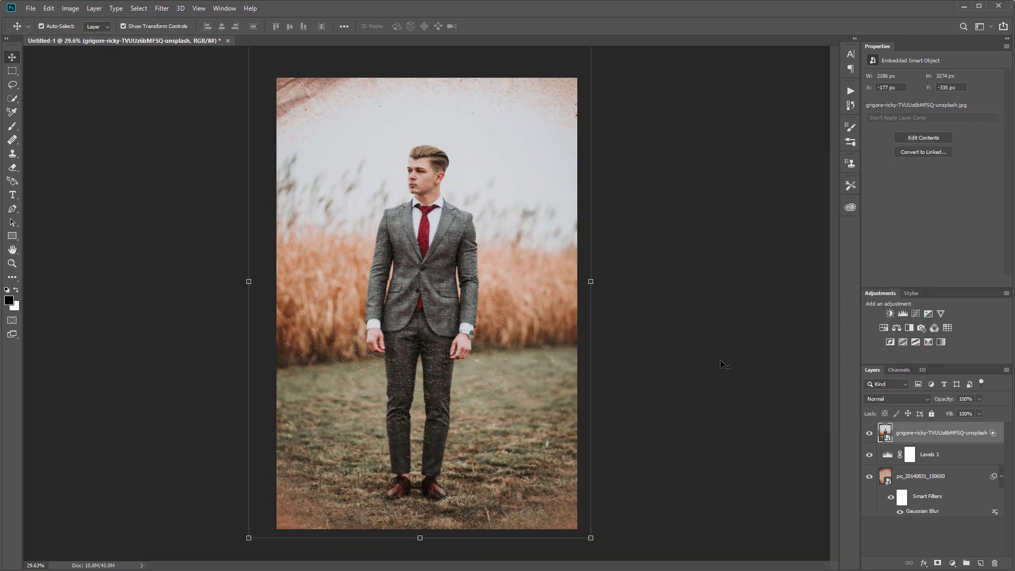
{"action": "key", "text": "ctrl+1"}
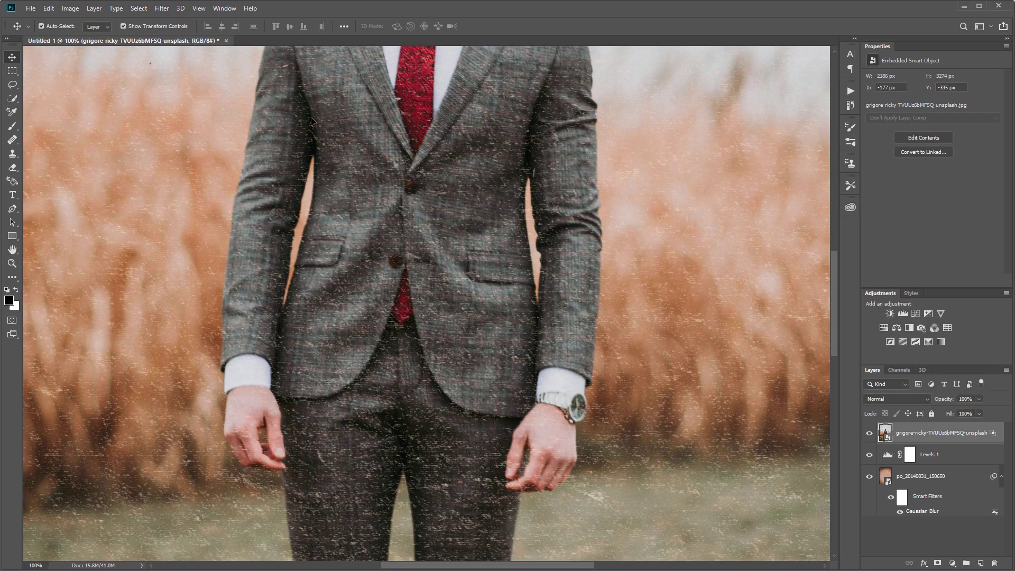
{"action": "left_click_drag", "start_coordinate": [312, 122], "coordinate": [433, 389]}
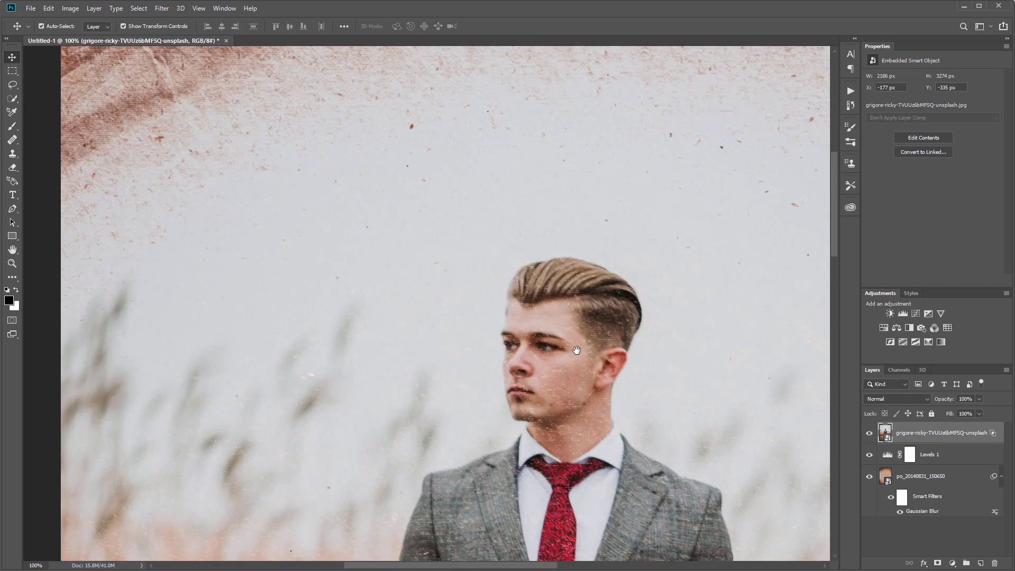
{"action": "key", "text": "ctrl+0"}
Step: Apply a 3 px Gaussian Blur smart filter to the portrait layer
{"action": "left_click", "coordinate": [163, 9]}
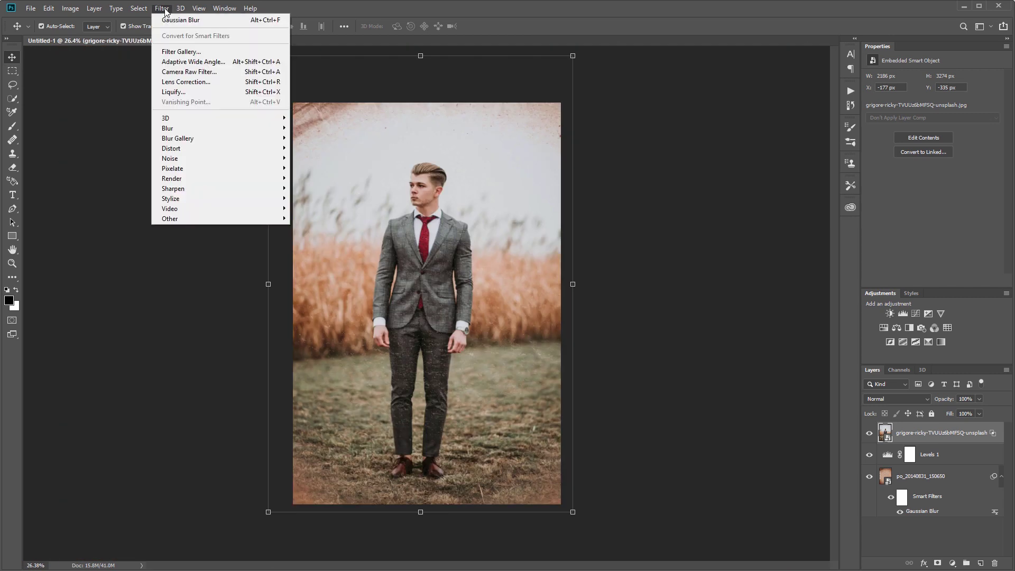
{"action": "mouse_move", "coordinate": [220, 132]}
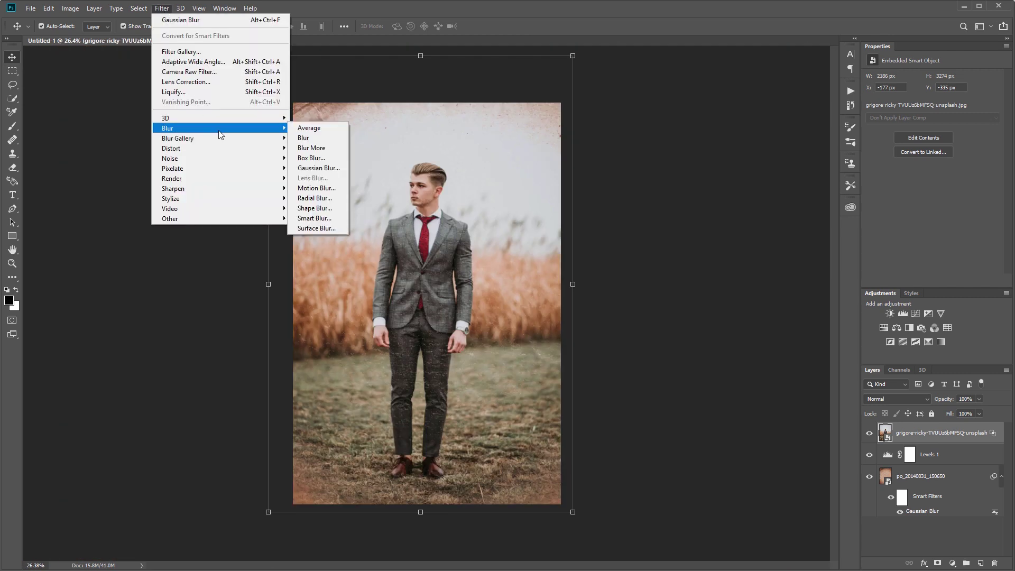
{"action": "left_click", "coordinate": [319, 168]}
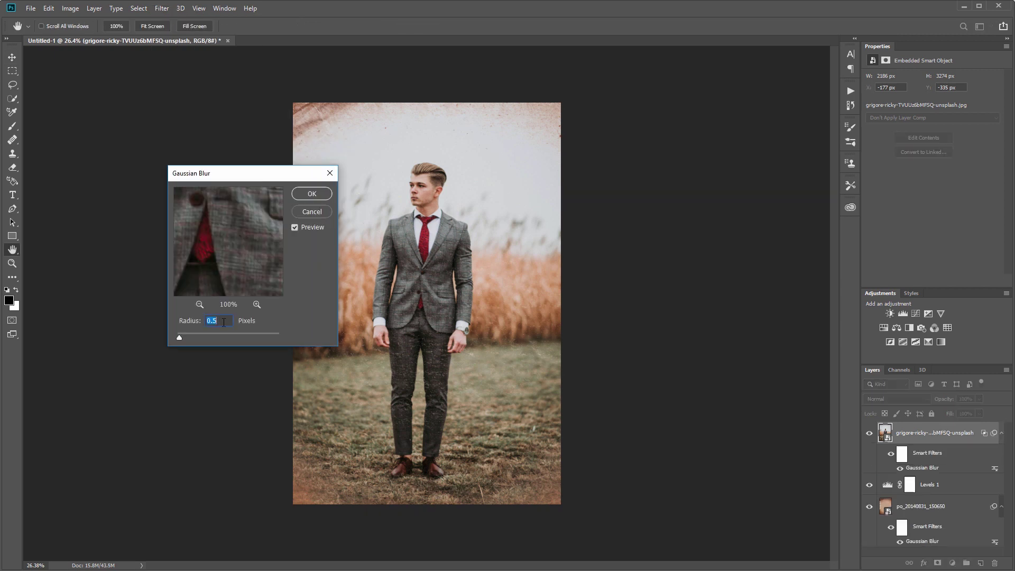
{"action": "type", "text": "3"}
{"action": "left_click", "coordinate": [311, 194]}
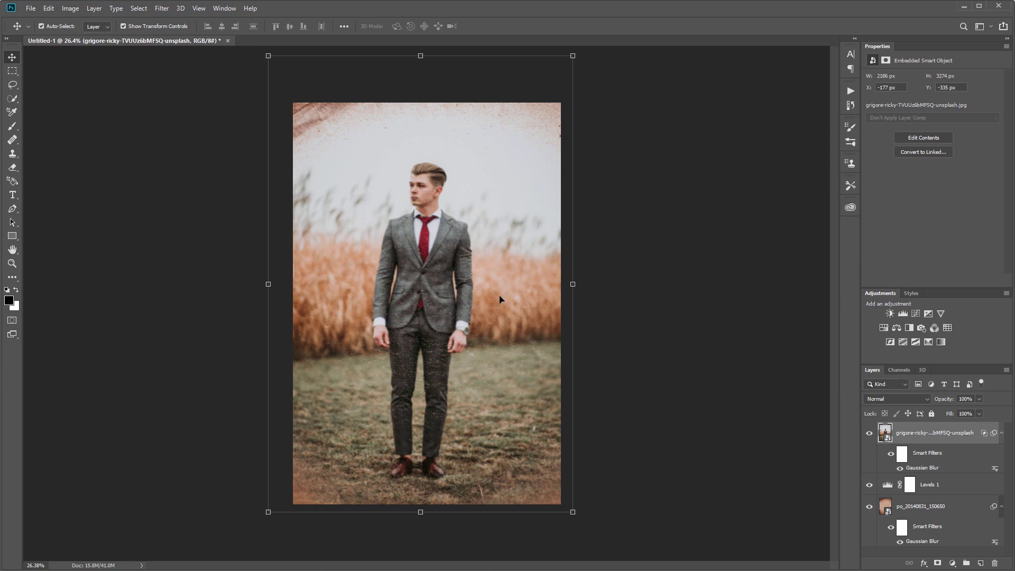
{"action": "left_click", "coordinate": [902, 456]}
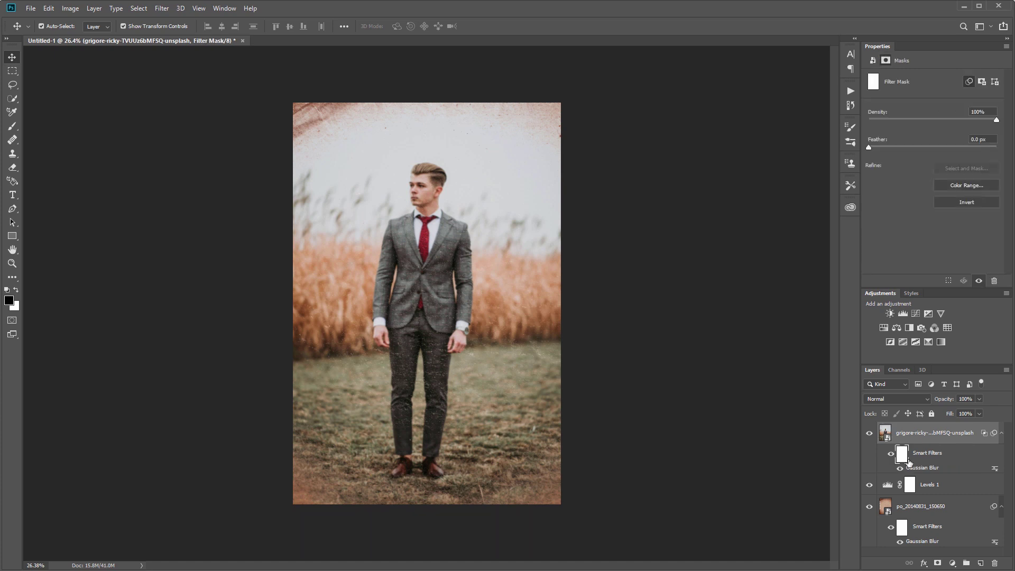
Step: Paint black on the blur's filter mask over the man's head and torso with a smaller brush
{"action": "key", "text": "b"}
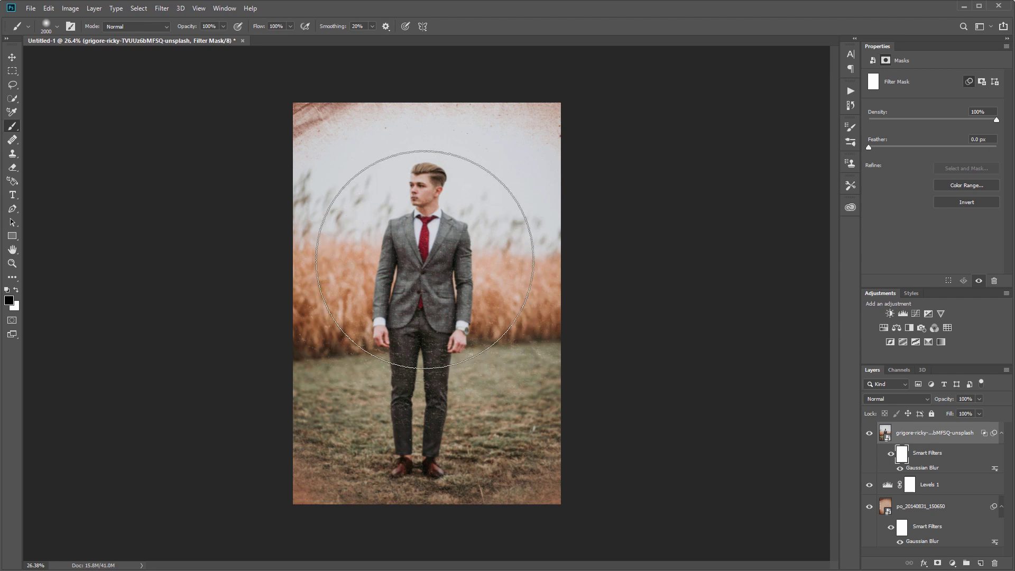
{"action": "key", "text": "bracketleft"}
{"action": "key", "text": "bracketleft"}
{"action": "key", "text": "bracketleft"}
{"action": "key", "text": "bracketleft"}
{"action": "key", "text": "bracketleft"}
{"action": "key", "text": "bracketleft"}
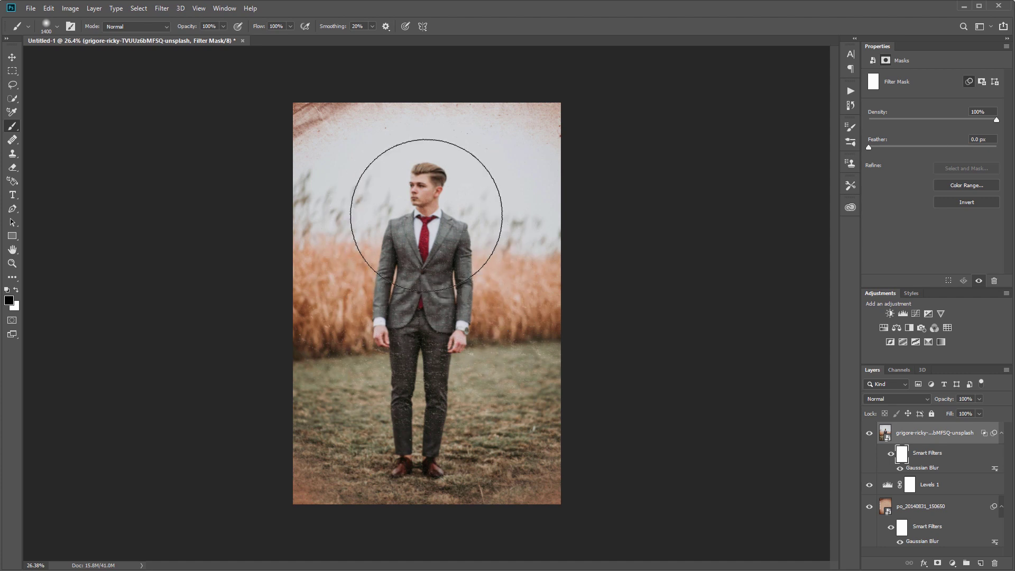
{"action": "mouse_move", "coordinate": [423, 217]}
{"action": "left_mouse_down"}
{"action": "mouse_move", "coordinate": [415, 204]}
{"action": "mouse_move", "coordinate": [397, 374]}
{"action": "mouse_move", "coordinate": [403, 238]}
{"action": "mouse_move", "coordinate": [441, 225]}
{"action": "left_mouse_up"}
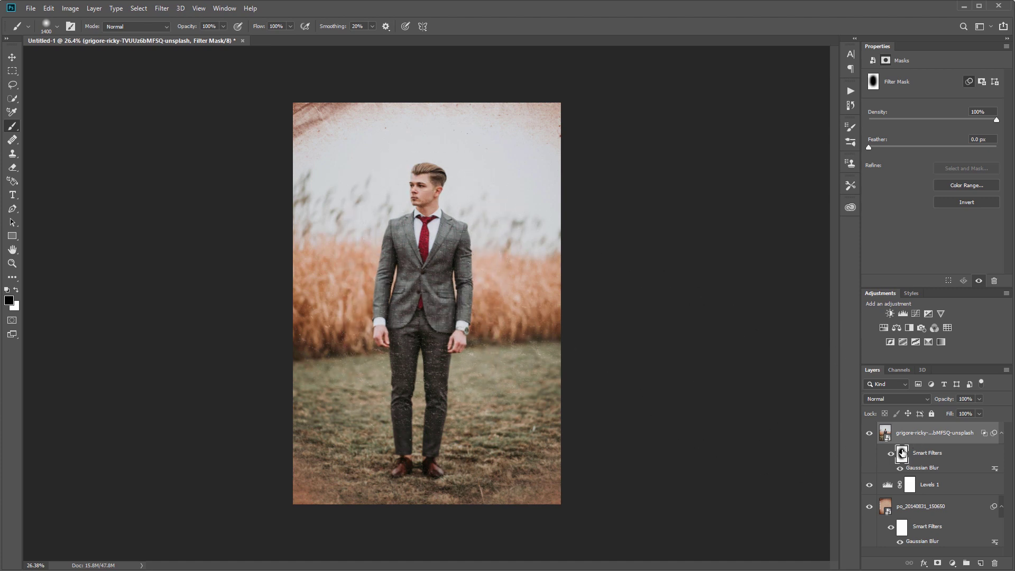
{"action": "key", "text": "ctrl+0"}
Step: Add a Vibrance adjustment layer with Saturation at -35
{"action": "key", "text": "v"}
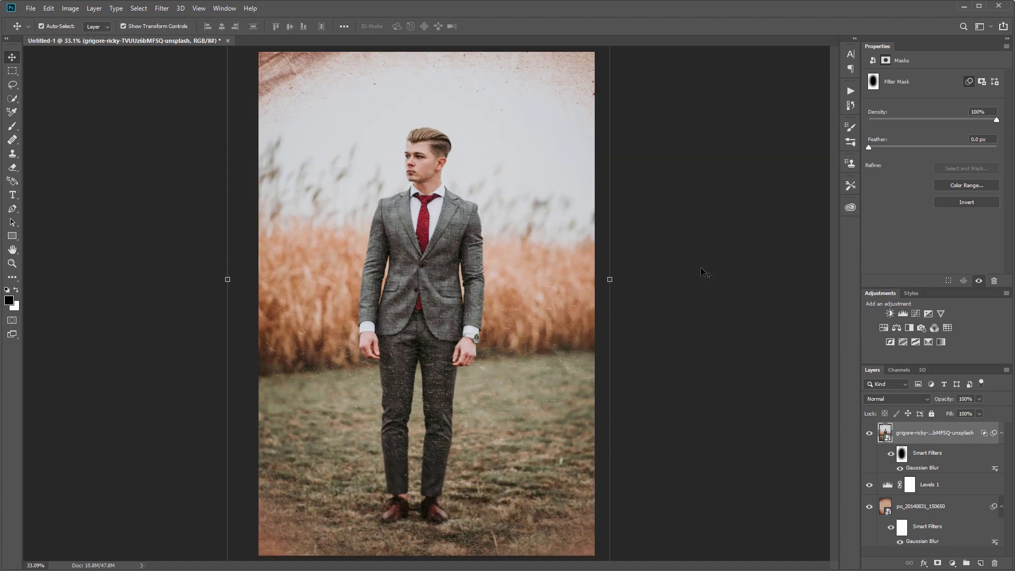
{"action": "left_click", "coordinate": [940, 313]}
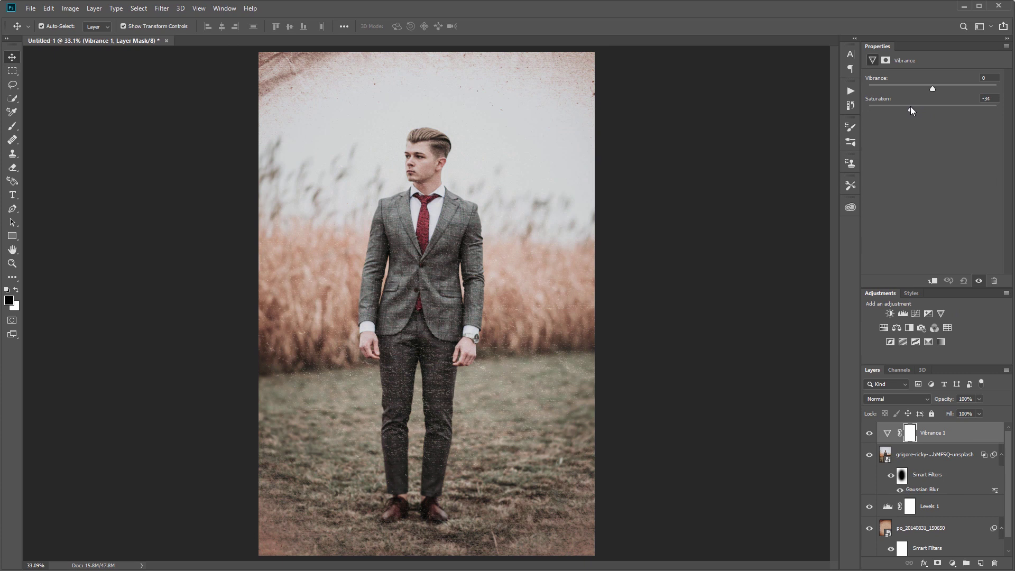
{"action": "left_click_drag", "start_coordinate": [910, 107], "coordinate": [910, 106]}
Step: Add a Curves layer with shadow and highlight points, black point raised to 43, white lowered to 228
{"action": "left_click", "coordinate": [915, 313]}
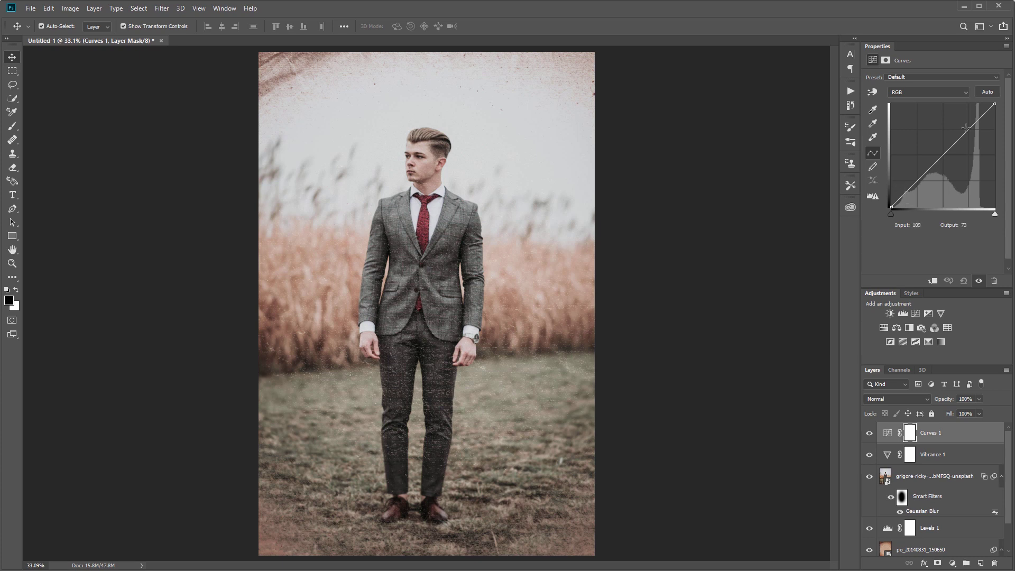
{"action": "left_click", "coordinate": [918, 180]}
{"action": "left_click", "coordinate": [968, 129]}
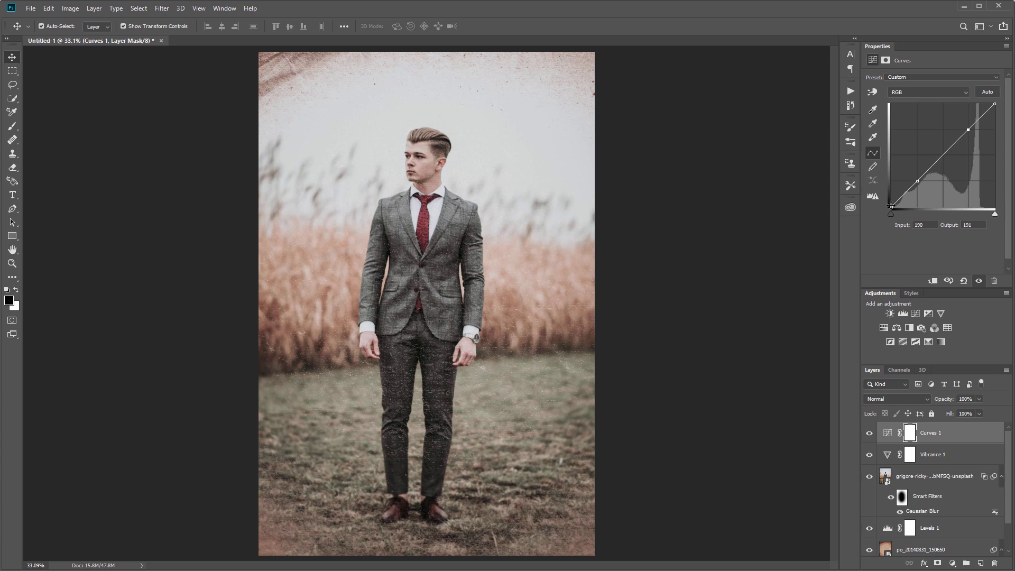
{"action": "left_click_drag", "start_coordinate": [890, 206], "coordinate": [884, 189]}
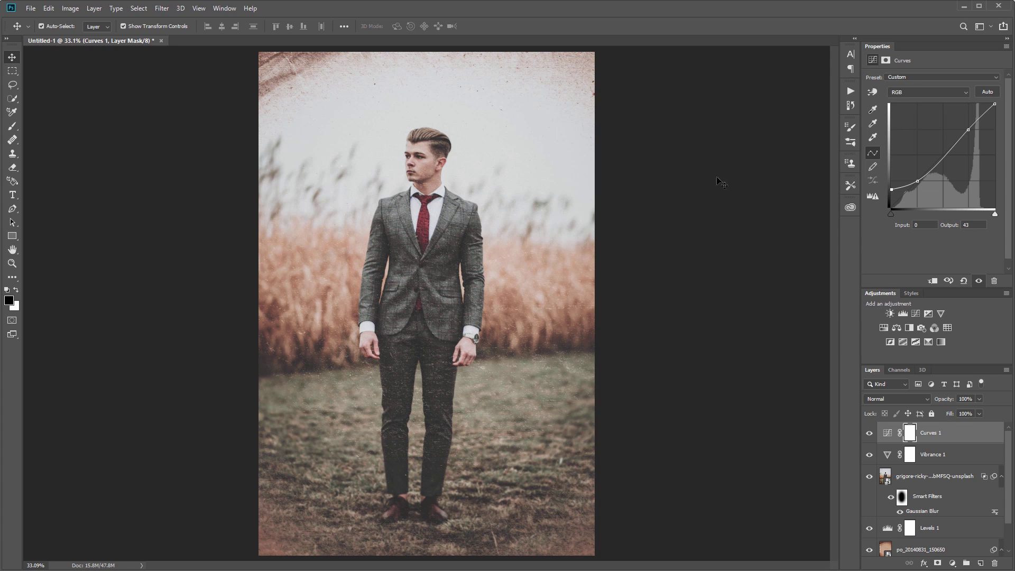
{"action": "left_click_drag", "start_coordinate": [995, 104], "coordinate": [1001, 115]}
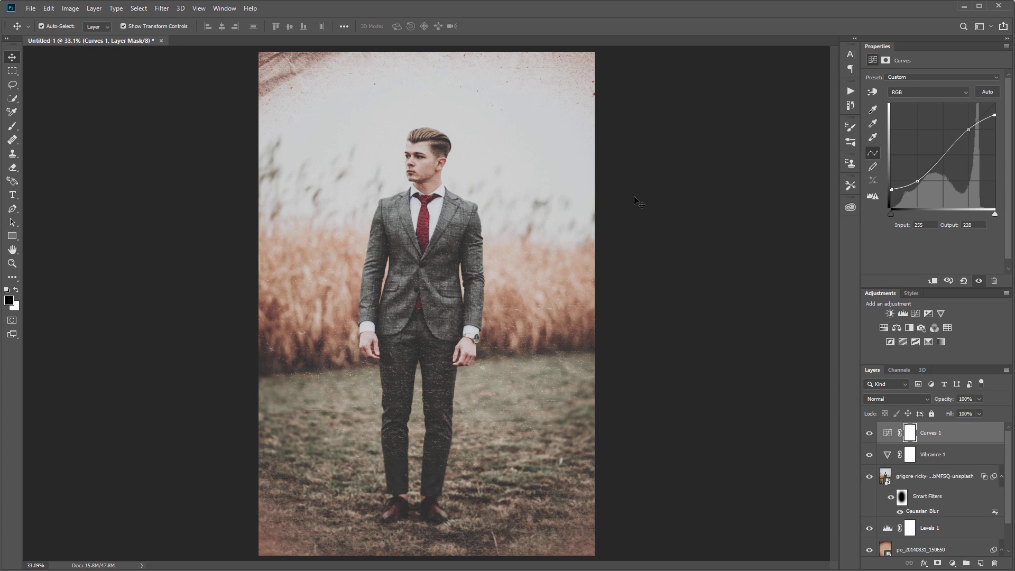
Step: Add a Gradient Map using Sepia Highlights 1 from the loaded Photographic Toning gradients
{"action": "left_click", "coordinate": [940, 342]}
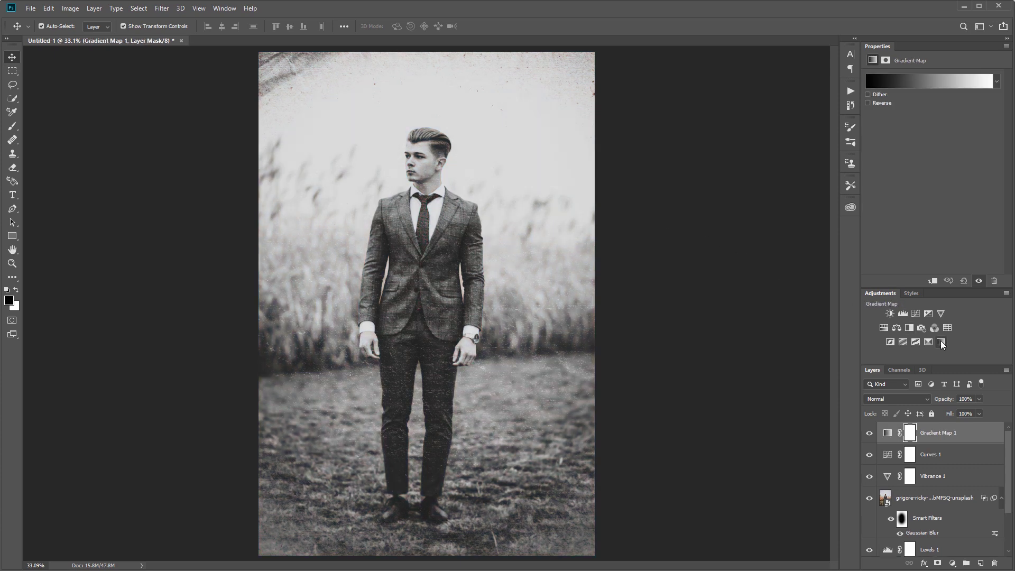
{"action": "left_click", "coordinate": [996, 82]}
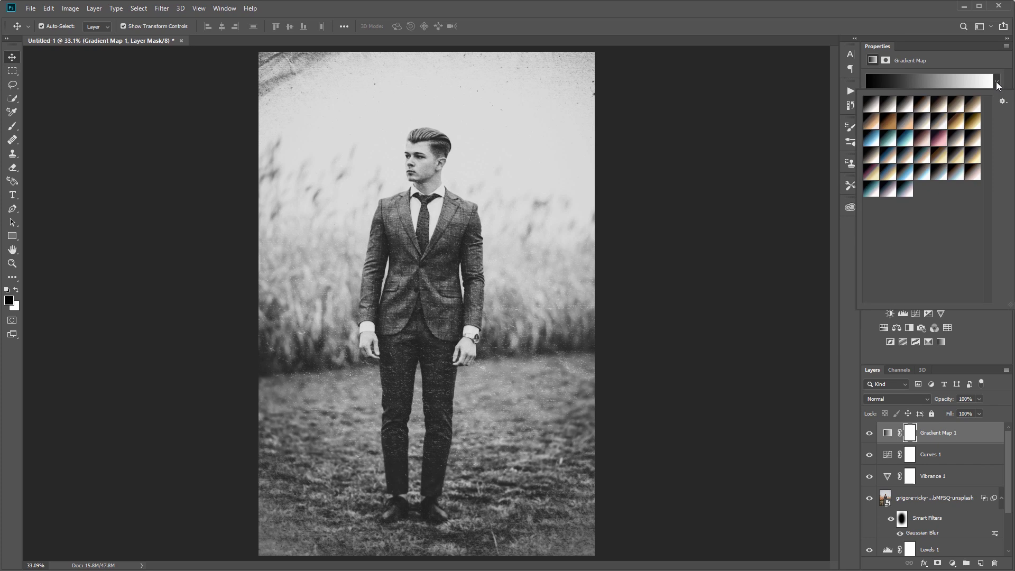
{"action": "left_click", "coordinate": [1003, 101]}
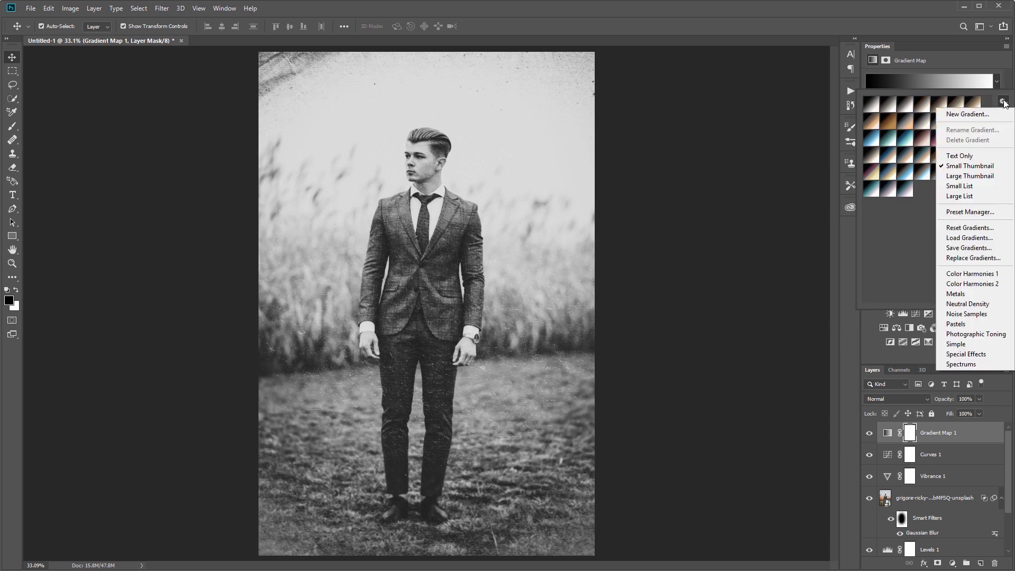
{"action": "left_click", "coordinate": [971, 335]}
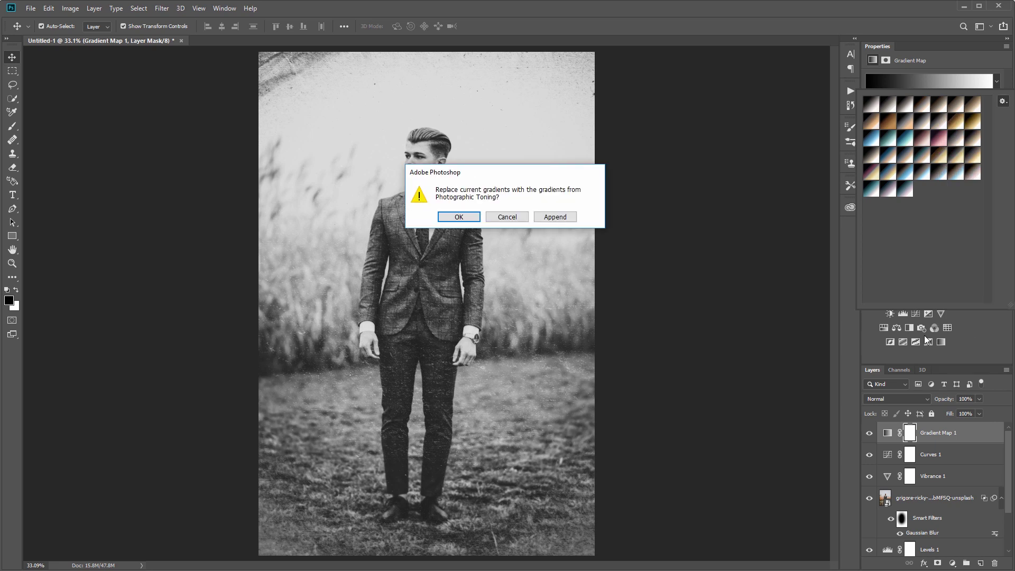
{"action": "left_click", "coordinate": [459, 217]}
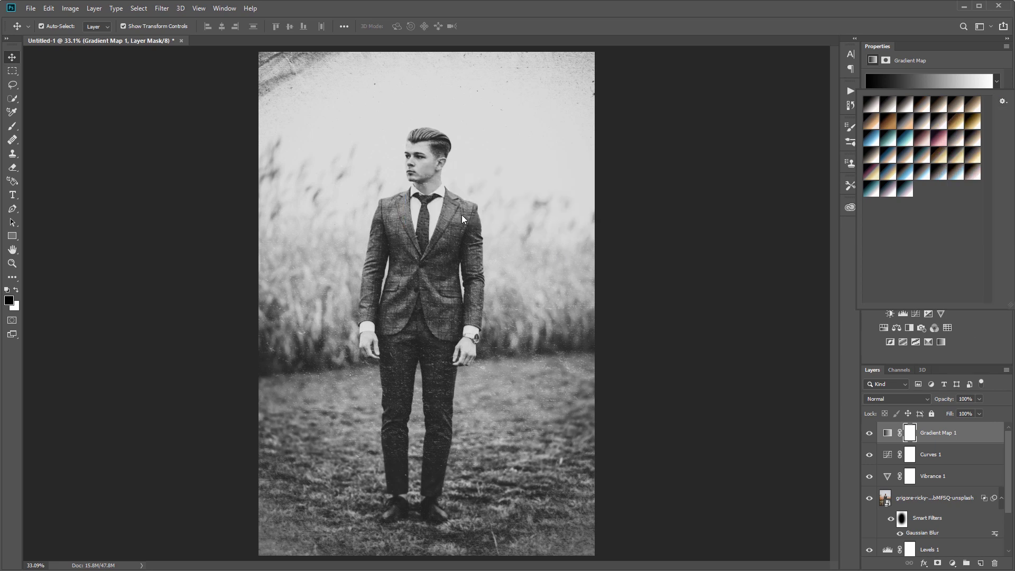
{"action": "left_click", "coordinate": [905, 123]}
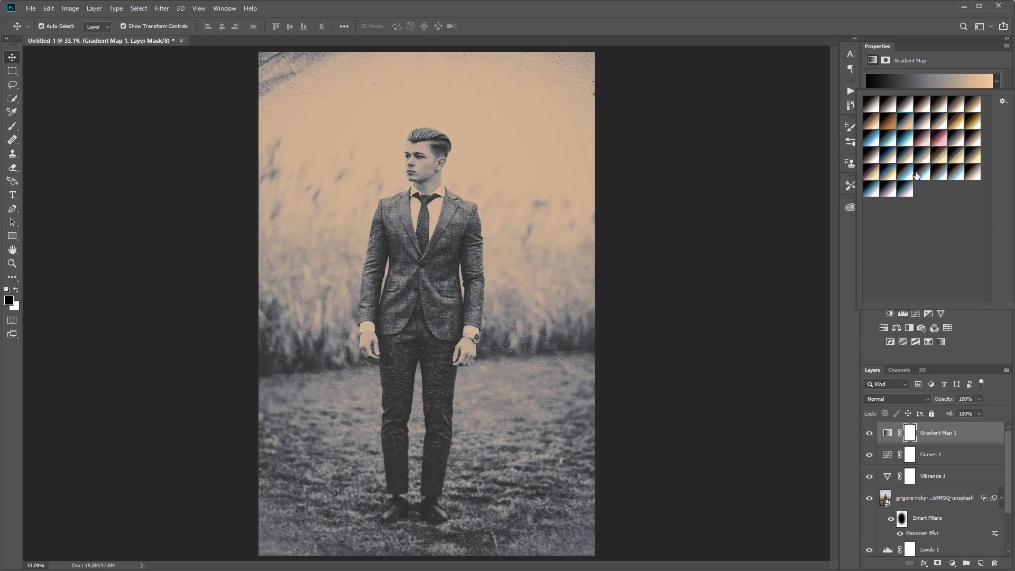
Step: Set the sepia gradient map to 65% opacity and add a Curves adjustment layer
{"action": "left_click", "coordinate": [966, 400]}
{"action": "type", "text": "65"}
{"action": "key", "text": "Return"}
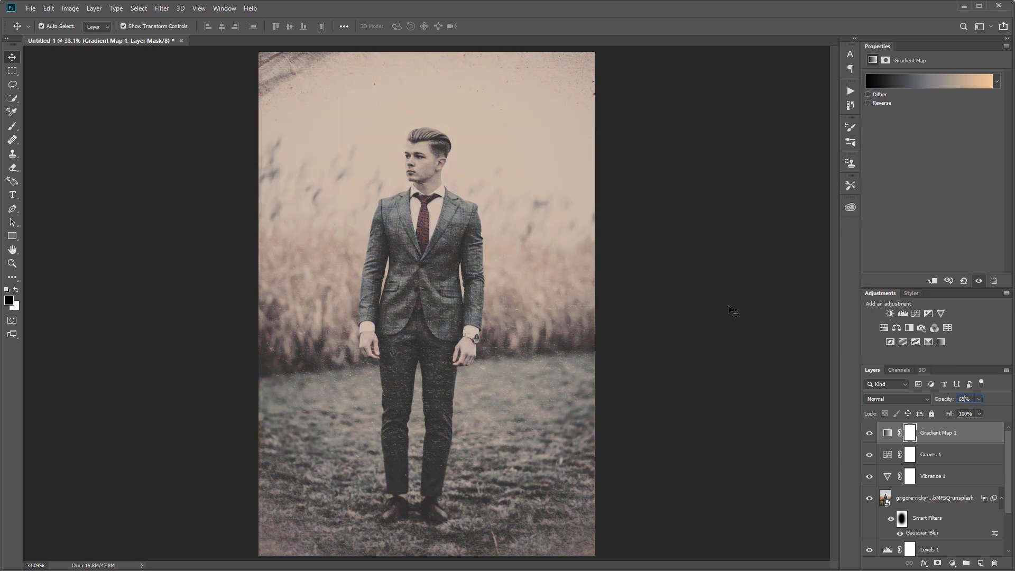
{"action": "left_click", "coordinate": [916, 313]}
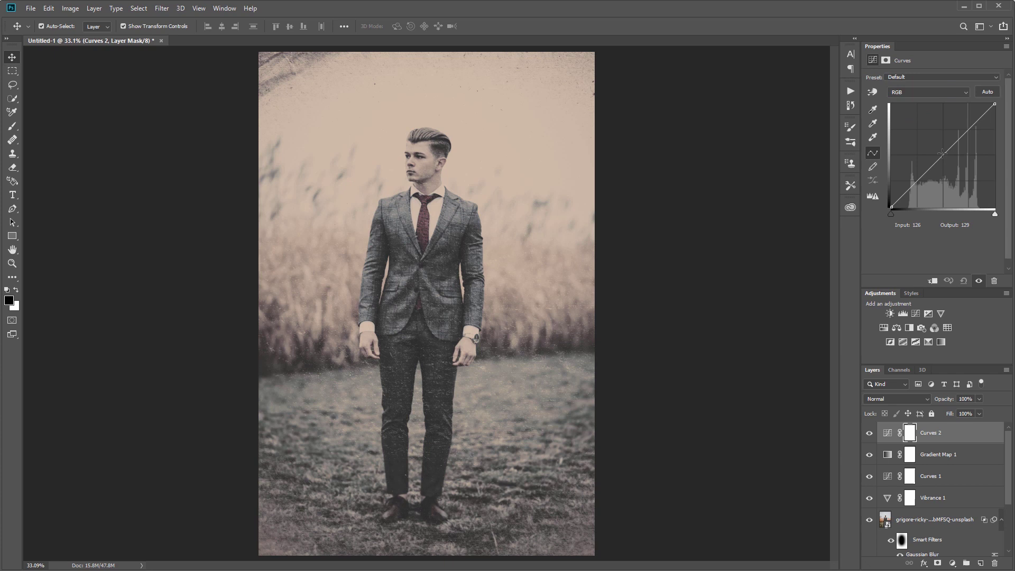
Step: Darken with Curves 2 (input 152 to 105) and paint black on its mask over the centre
{"action": "left_click_drag", "start_coordinate": [948, 152], "coordinate": [952, 164]}
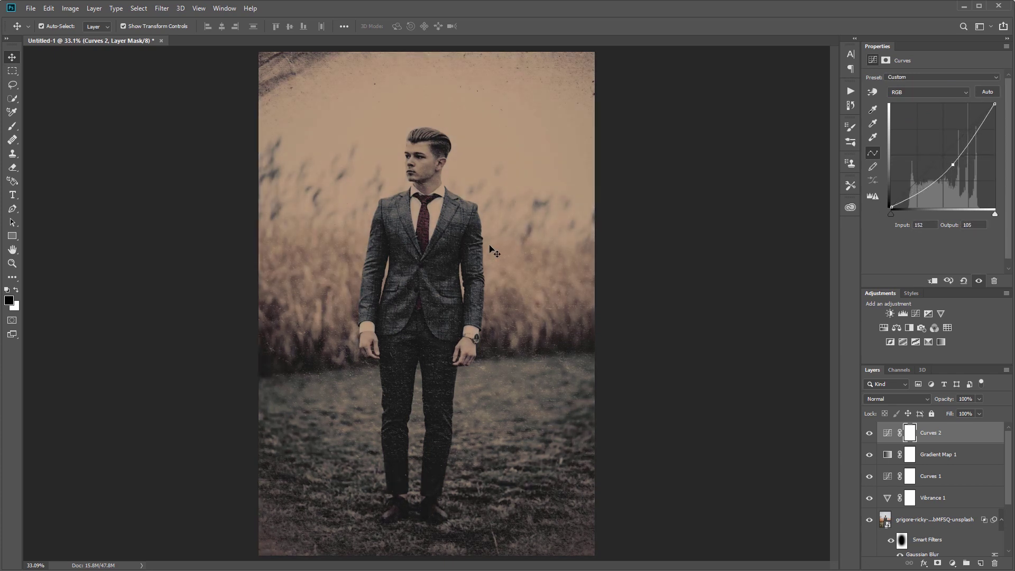
{"action": "key", "text": "b"}
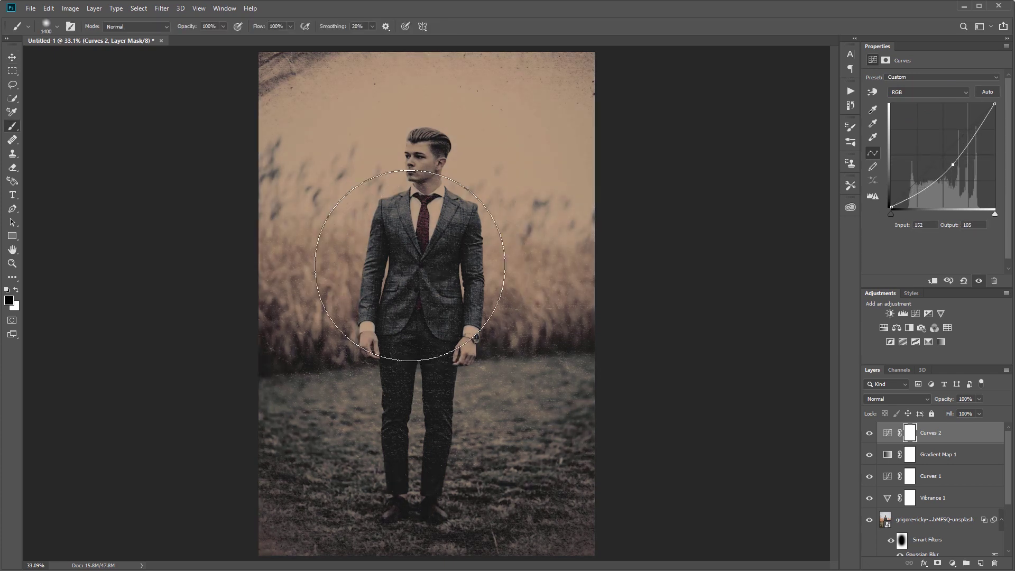
{"action": "key", "text": "bracketright"}
{"action": "key", "text": "bracketright"}
{"action": "key", "text": "bracketright"}
{"action": "key", "text": "bracketright"}
{"action": "key", "text": "bracketright"}
{"action": "key", "text": "bracketright"}
{"action": "key", "text": "bracketright"}
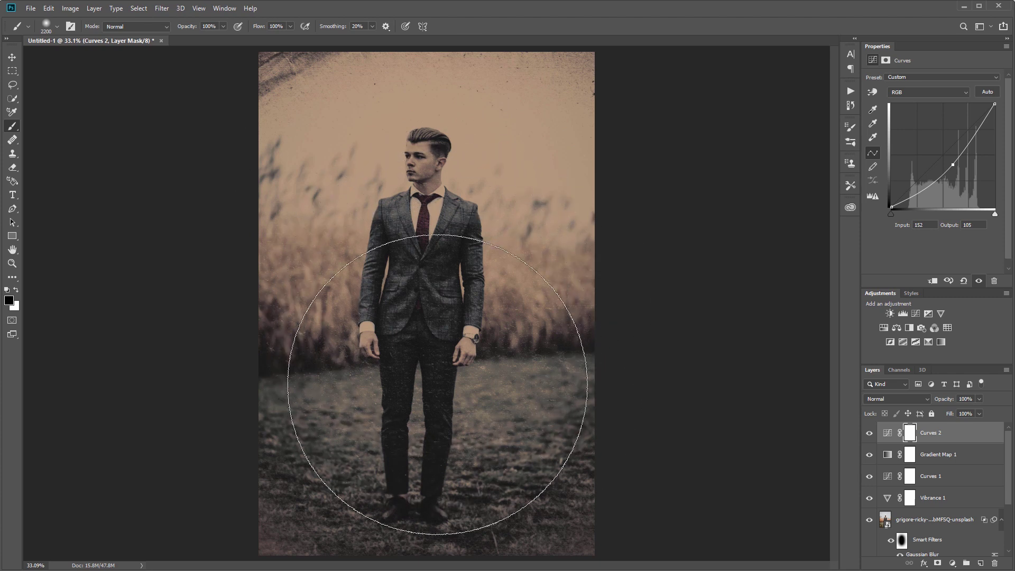
{"action": "left_click", "coordinate": [423, 405]}
{"action": "mouse_move", "coordinate": [402, 413]}
{"action": "left_mouse_down"}
{"action": "mouse_move", "coordinate": [379, 392]}
{"action": "mouse_move", "coordinate": [386, 197]}
{"action": "mouse_move", "coordinate": [373, 340]}
{"action": "left_mouse_up"}
{"action": "left_click", "coordinate": [869, 433]}
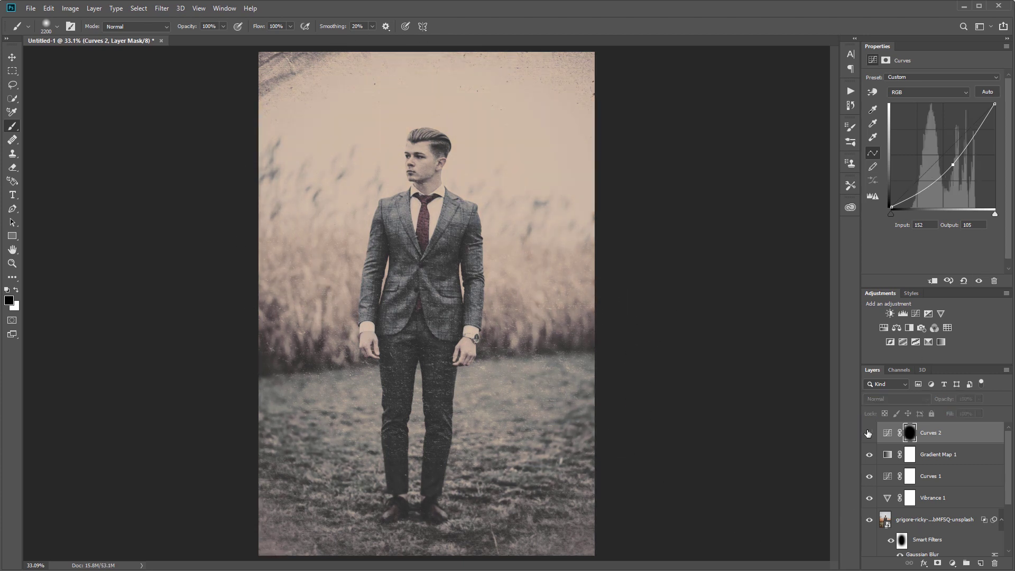
{"action": "left_click", "coordinate": [868, 433]}
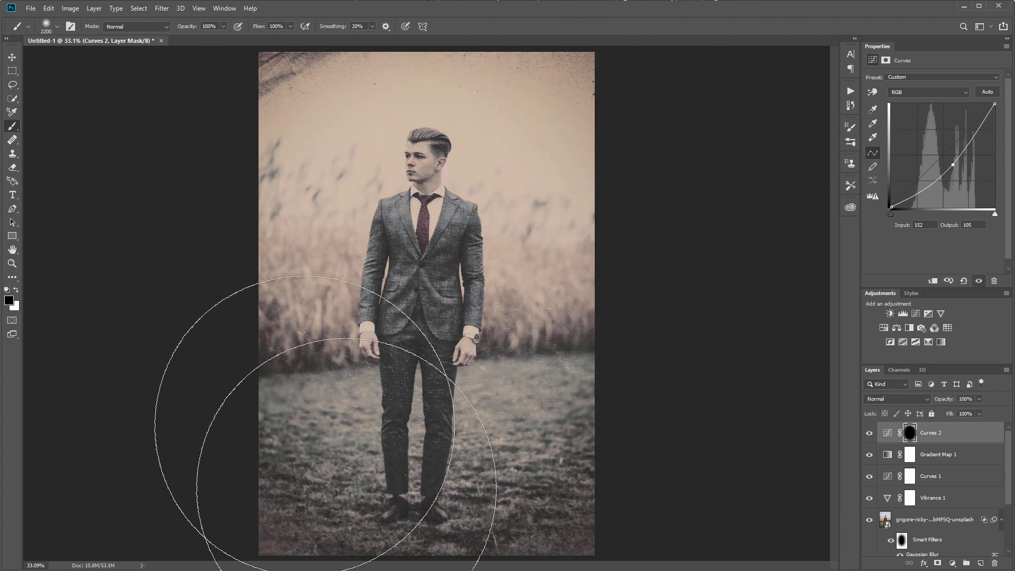
Step: Lower the blurred photo smart-object layer's opacity to 75%
{"action": "key", "text": "v"}
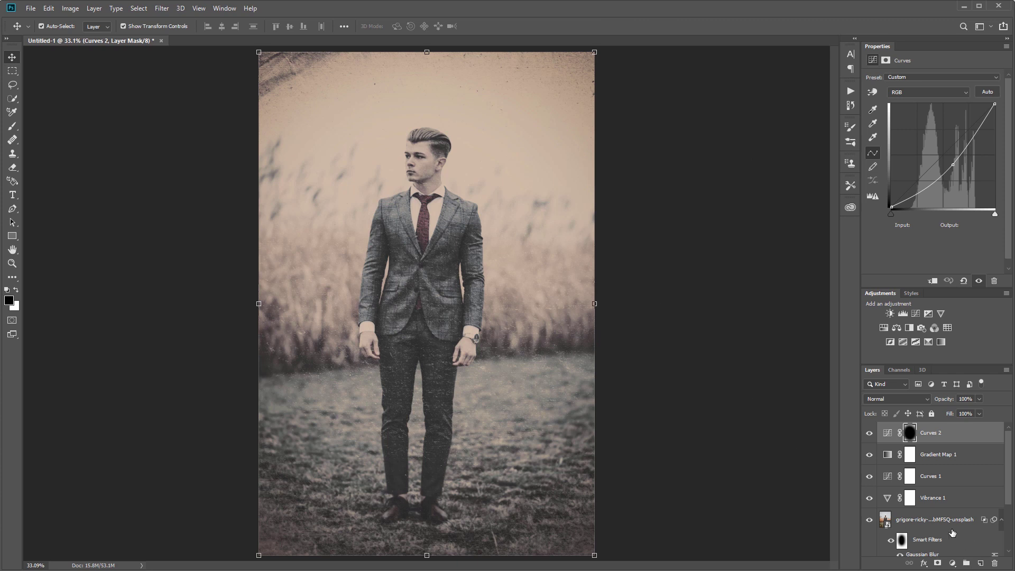
{"action": "left_click", "coordinate": [947, 521]}
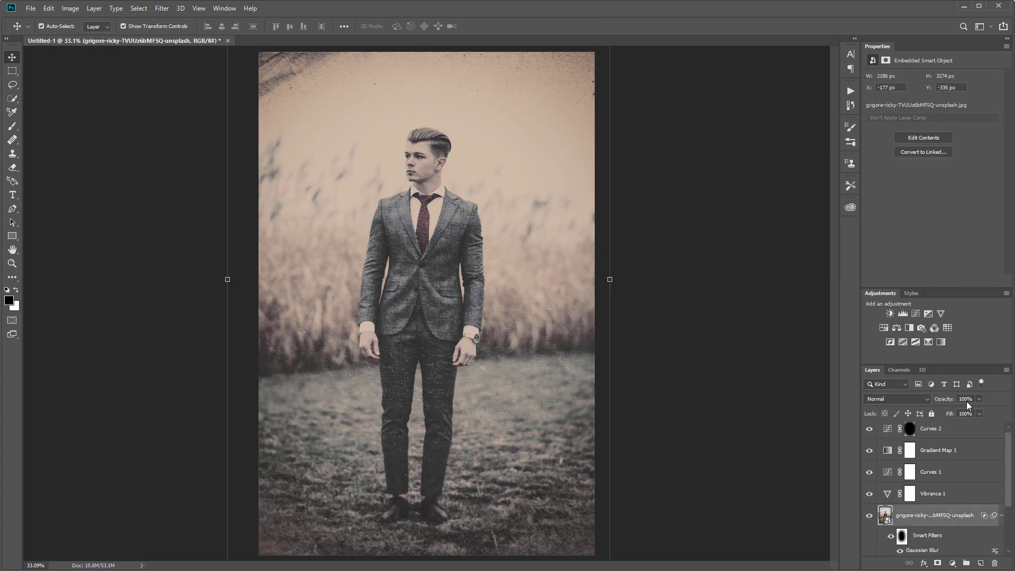
{"action": "left_click", "coordinate": [980, 400]}
{"action": "left_click_drag", "start_coordinate": [980, 412], "coordinate": [970, 416]}
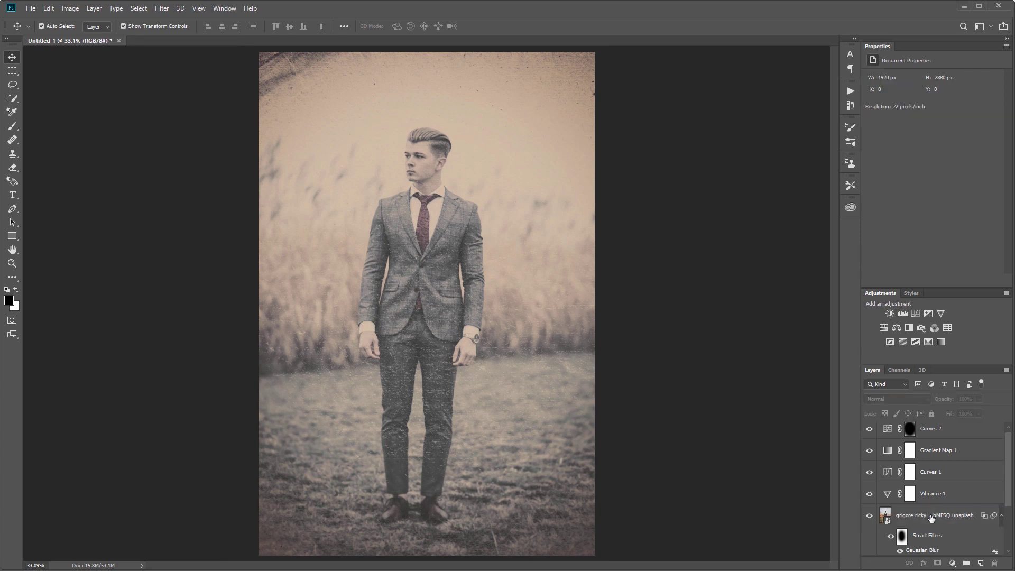
Step: Duplicate the photo layer to the top, remove its Gaussian Blur, and set 100% opacity
{"action": "right_click", "coordinate": [931, 518]}
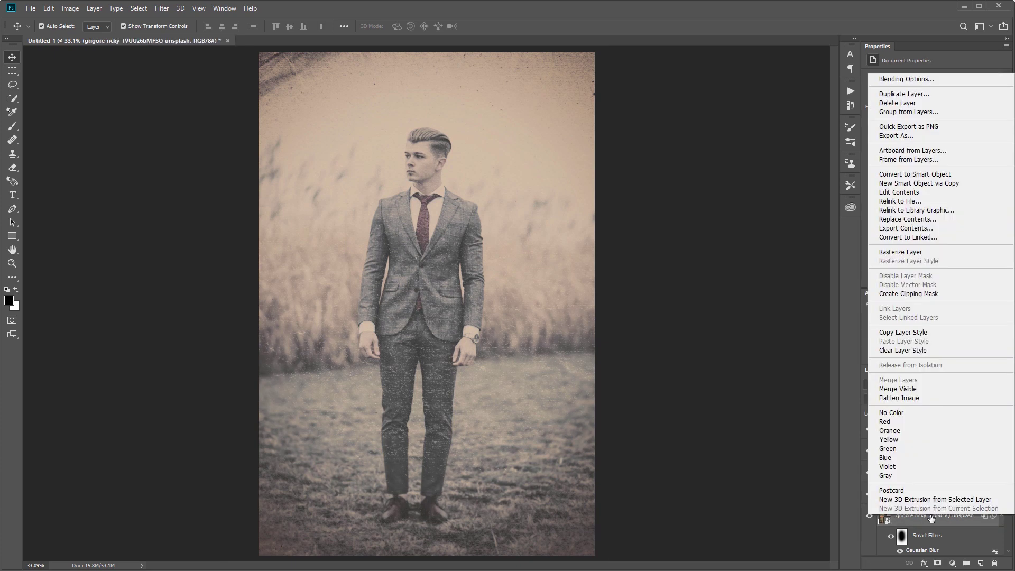
{"action": "left_click", "coordinate": [904, 94]}
{"action": "left_click", "coordinate": [255, 196]}
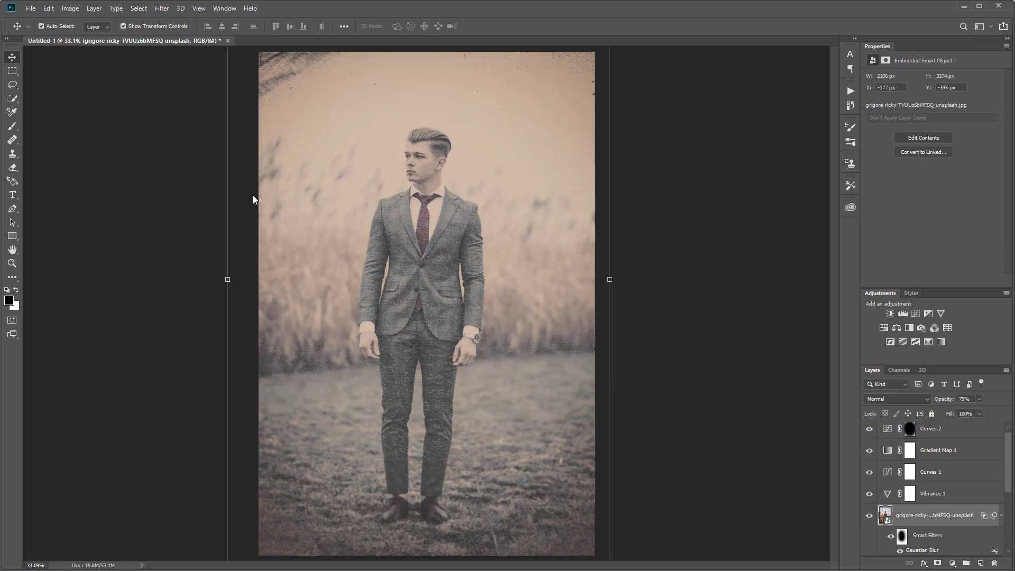
{"action": "key", "text": "ctrl+shift+bracketright"}
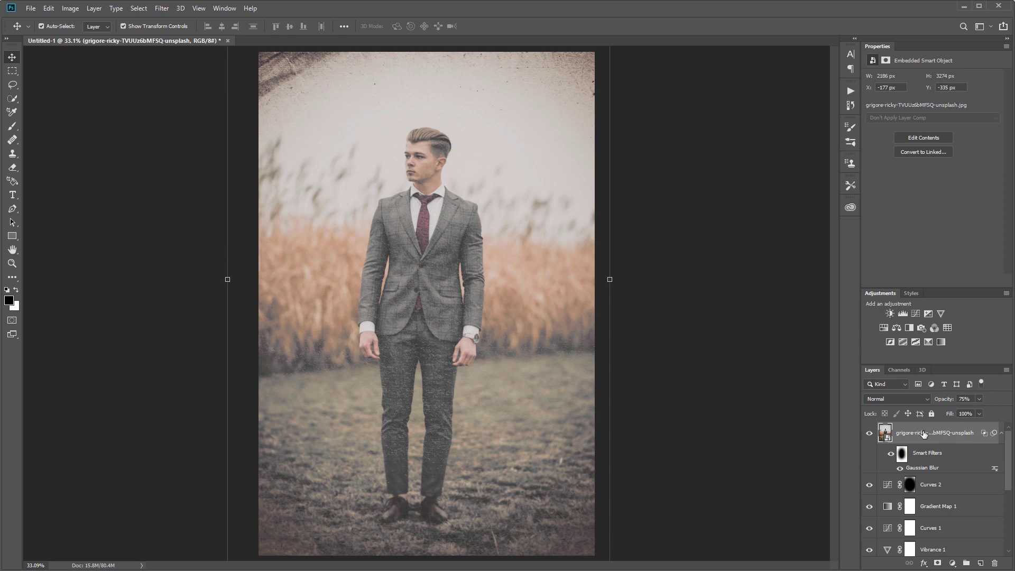
{"action": "left_click_drag", "start_coordinate": [932, 350], "coordinate": [995, 564]}
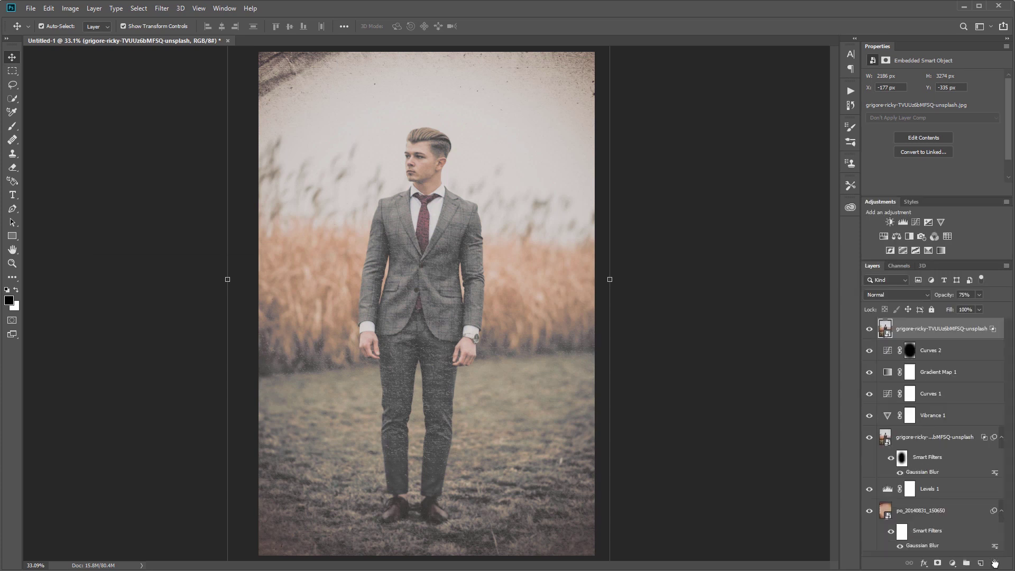
{"action": "right_click", "coordinate": [929, 328]}
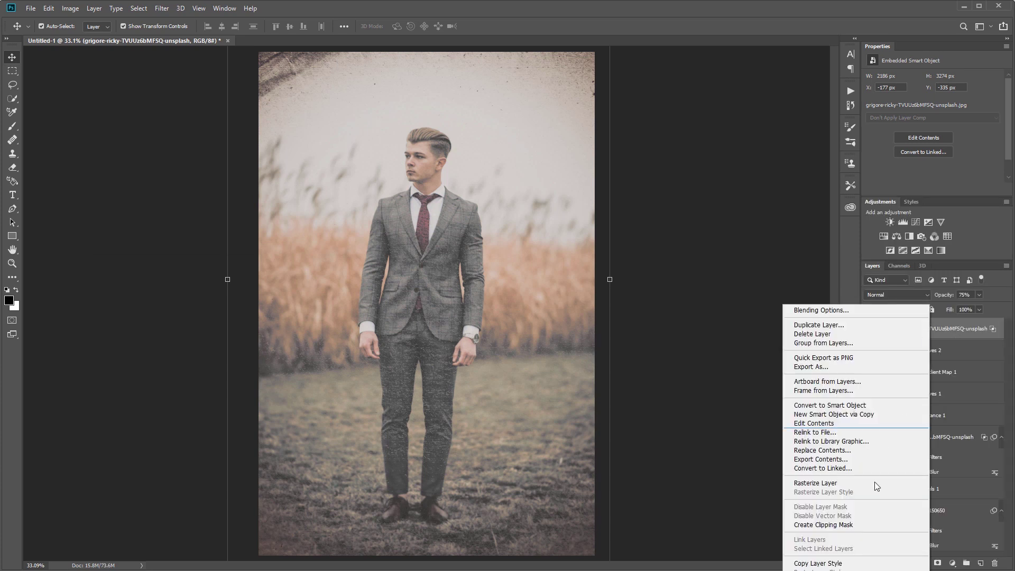
{"action": "left_click", "coordinate": [847, 565]}
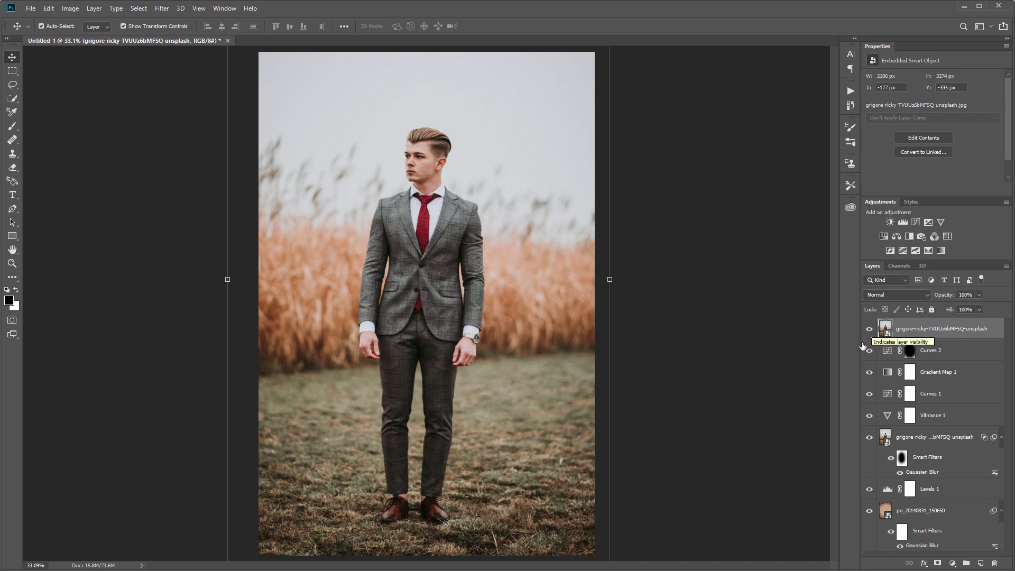
{"action": "left_click", "coordinate": [869, 328]}
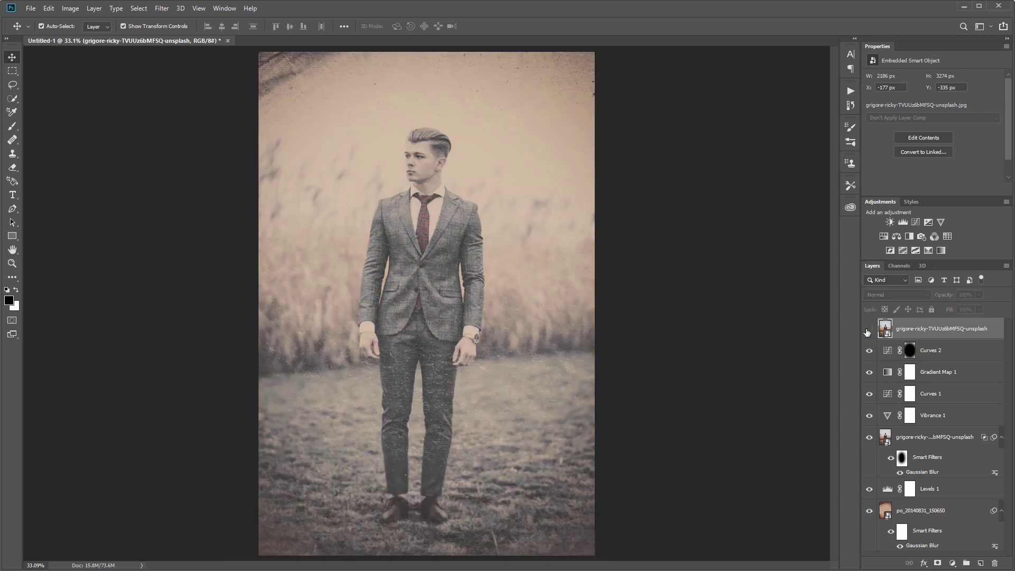
{"action": "left_click", "coordinate": [868, 332]}
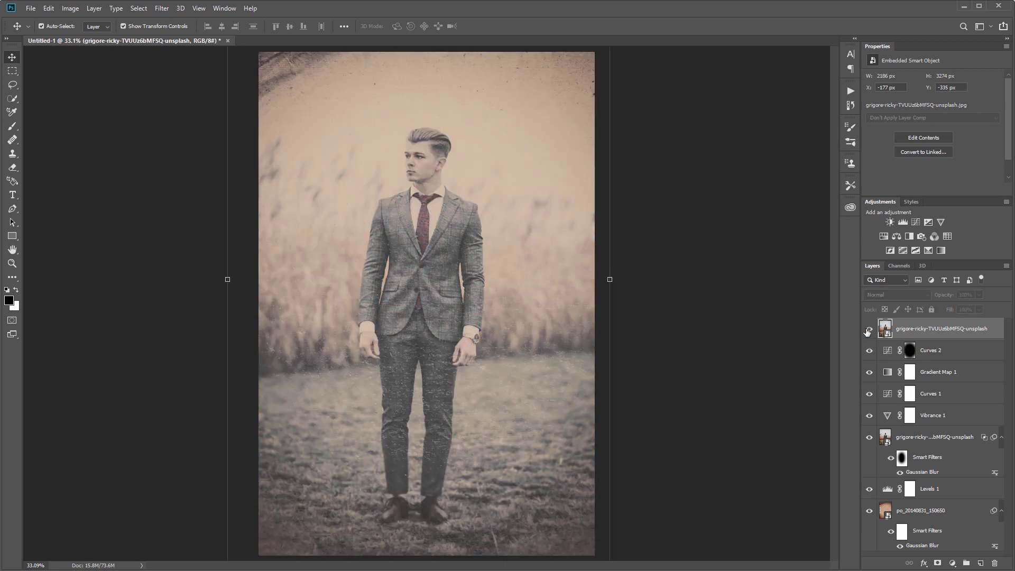
{"action": "left_click", "coordinate": [867, 332]}
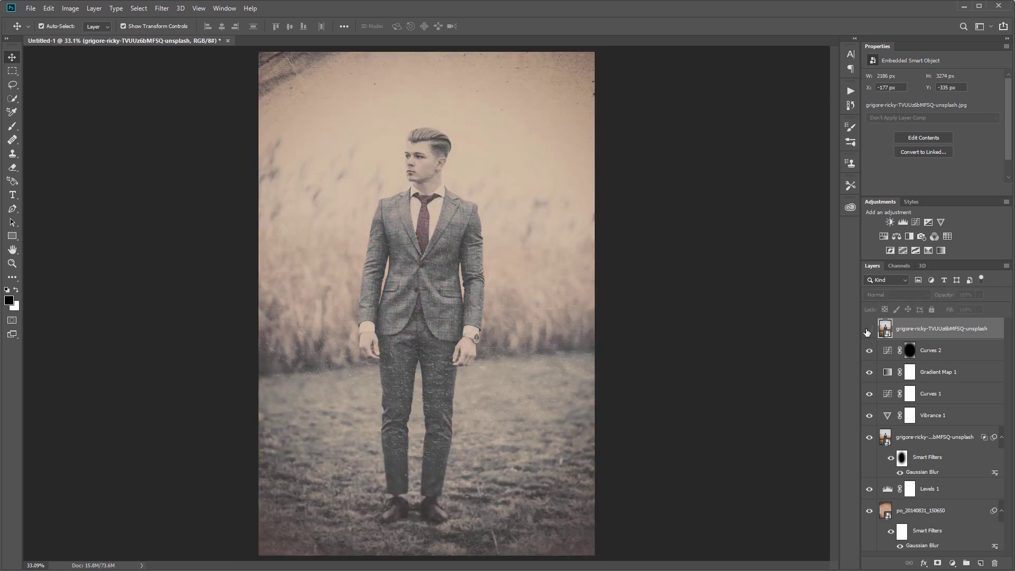
{"action": "left_click", "coordinate": [867, 331]}
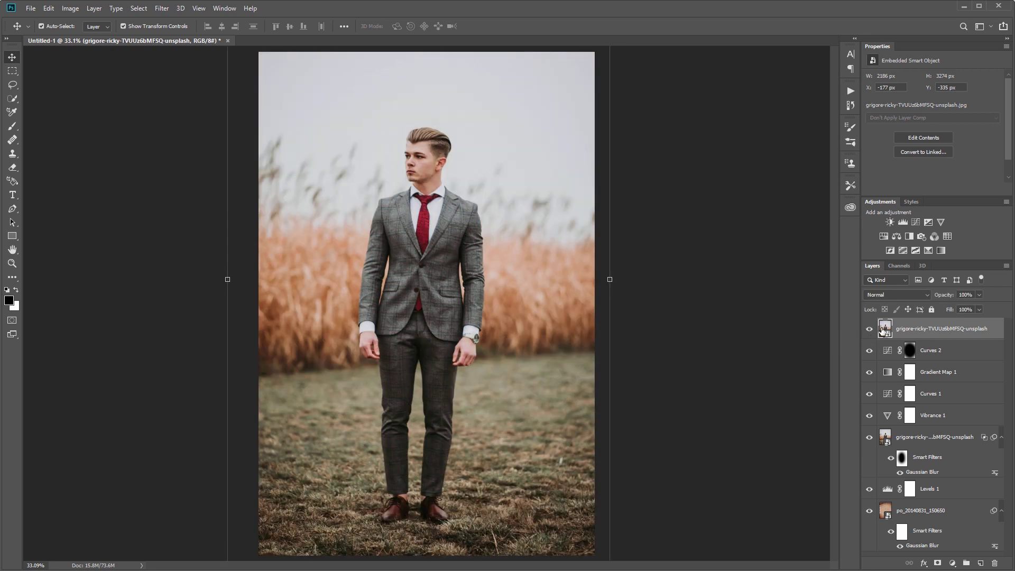